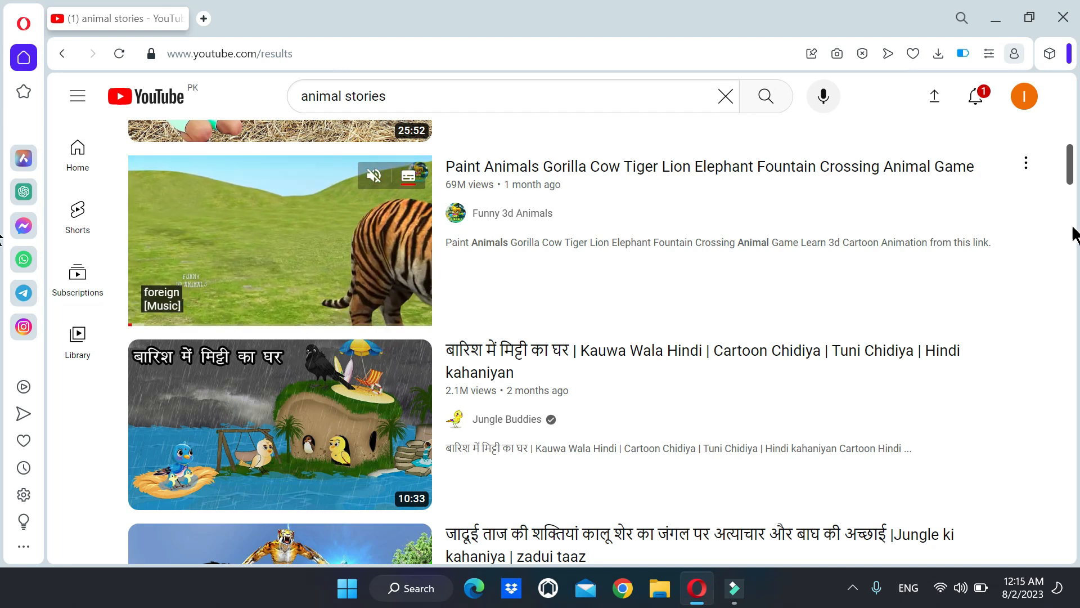
{"action": "left_click_drag", "start_coordinate": [1071, 179], "coordinate": [1, 260]}
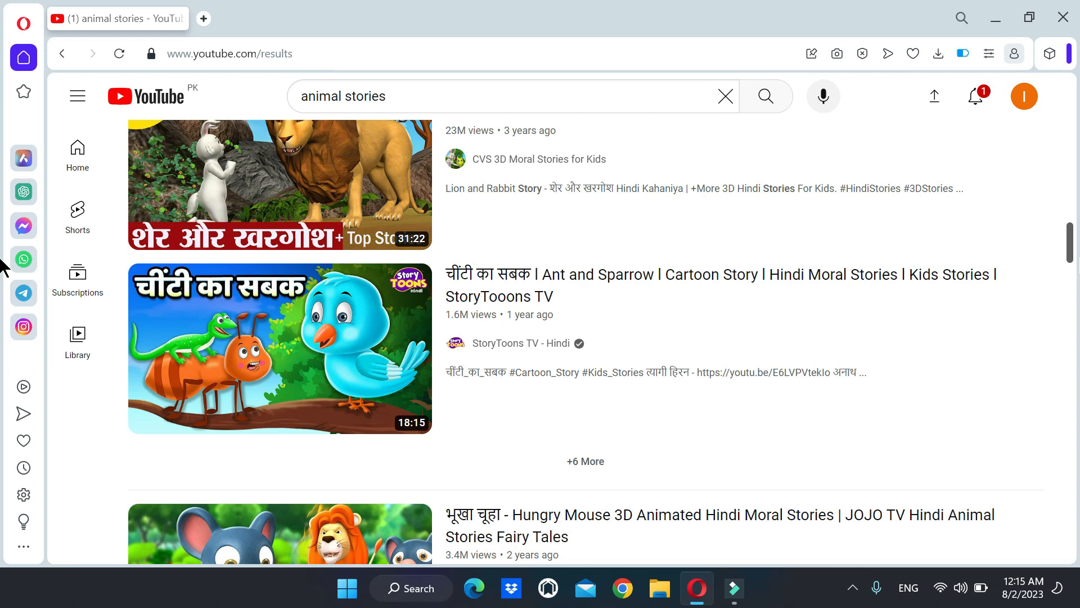
Step: Open a new browser tab, close the YouTube tab, and go to canva.com
{"action": "mouse_move", "coordinate": [535, 381]}
{"action": "left_click", "coordinate": [205, 18]}
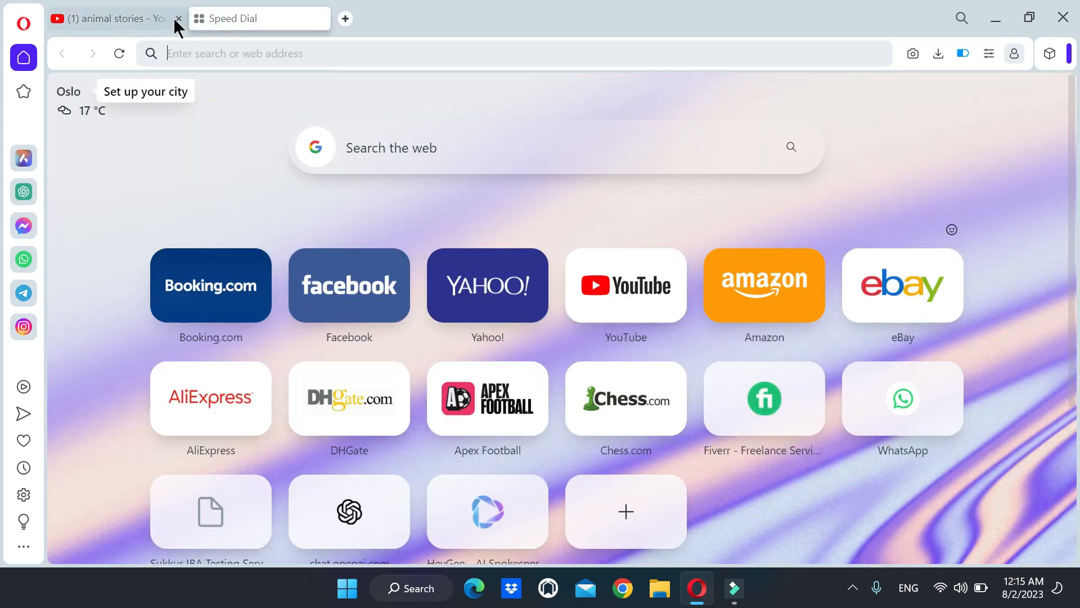
{"action": "left_click", "coordinate": [179, 21]}
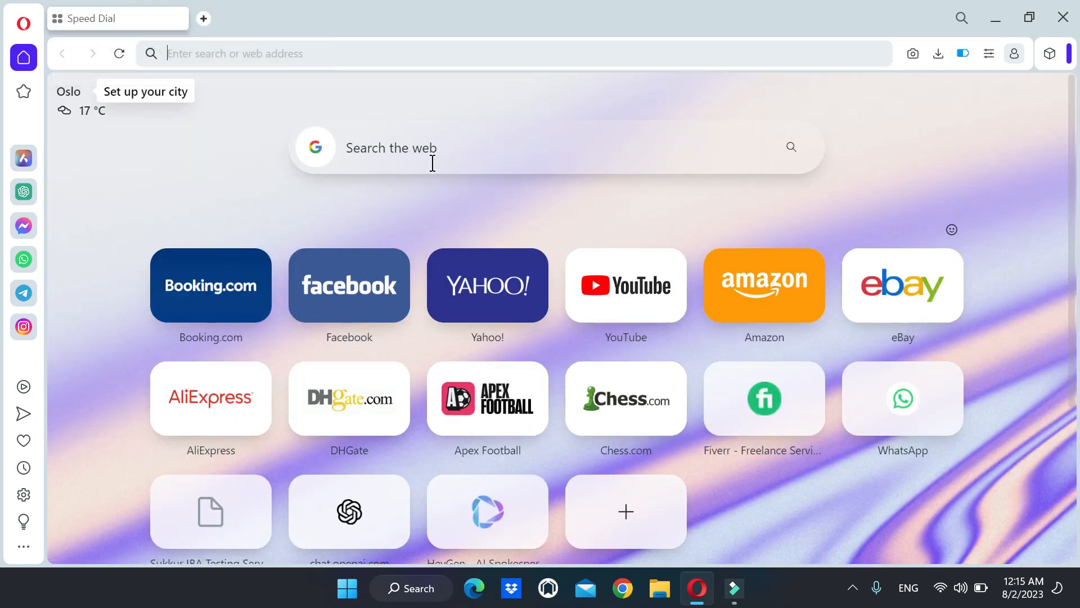
{"action": "left_click", "coordinate": [298, 61]}
{"action": "type", "text": "canva.com"}
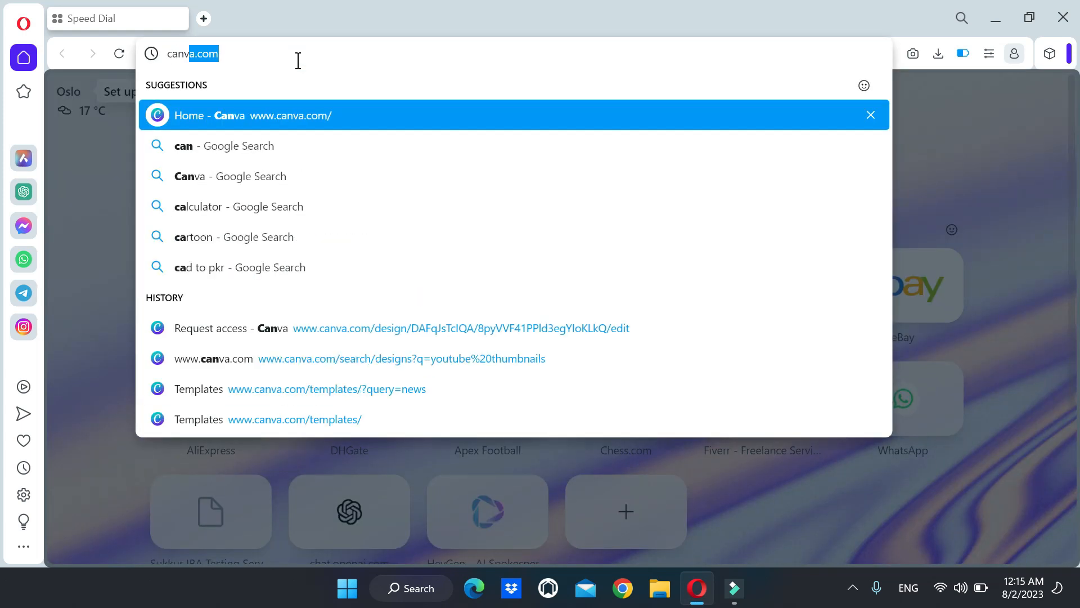
{"action": "key", "text": "Return"}
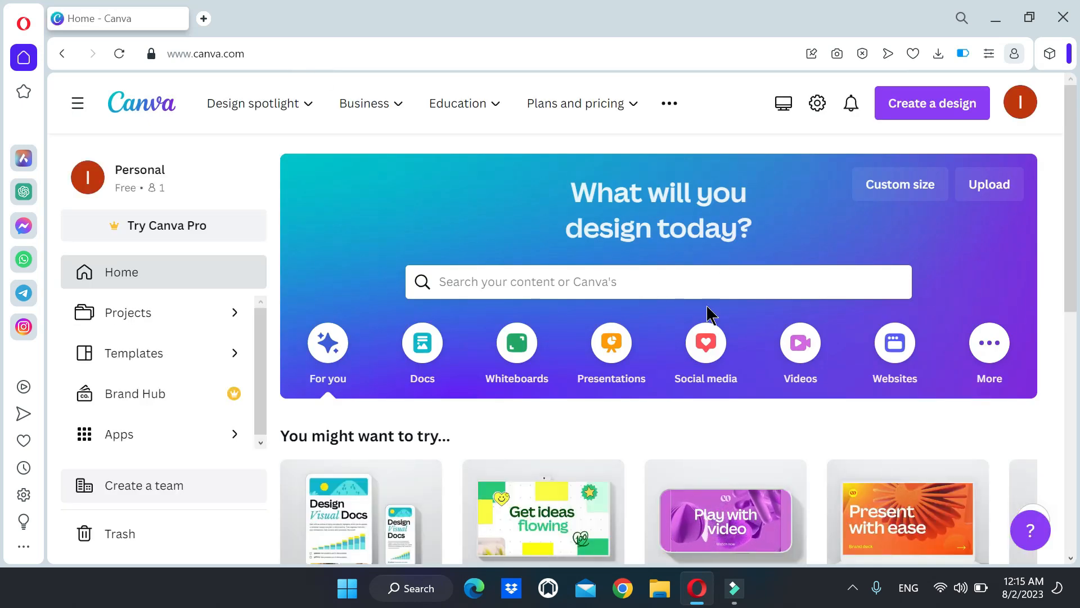
Step: Create a blank 1920 × 1080 px video design from the Videos category
{"action": "left_click", "coordinate": [806, 345]}
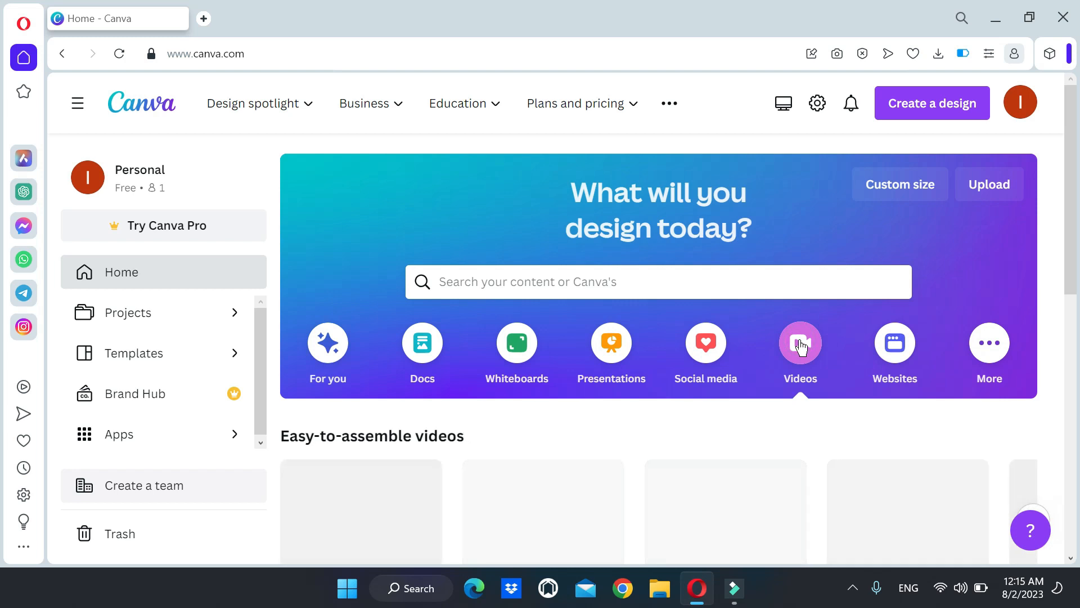
{"action": "scroll", "coordinate": [563, 304], "scroll_direction": "down", "scroll_amount": 5}
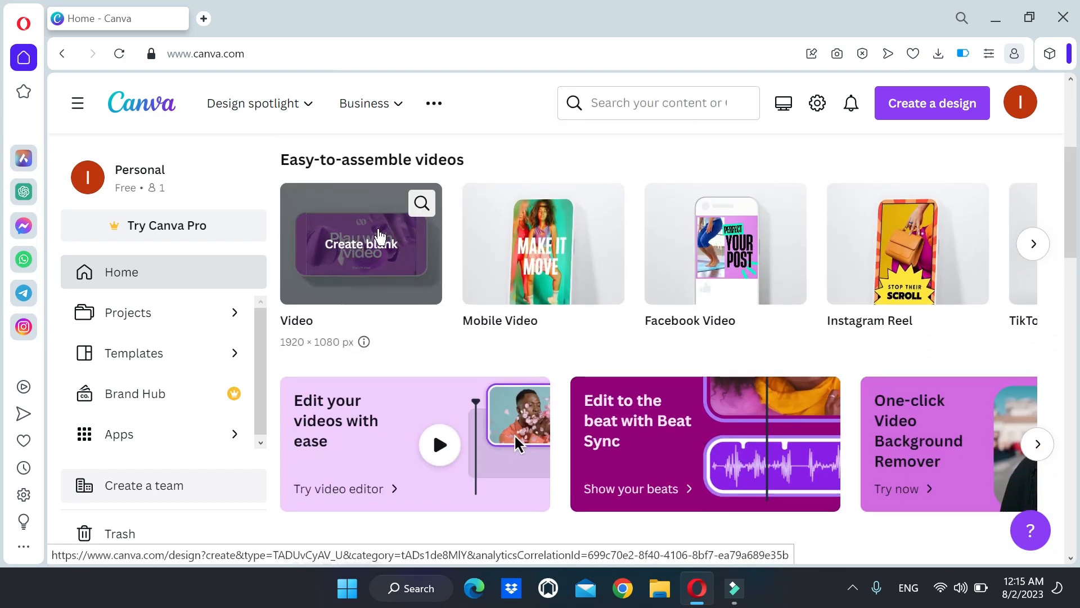
{"action": "left_click", "coordinate": [360, 250]}
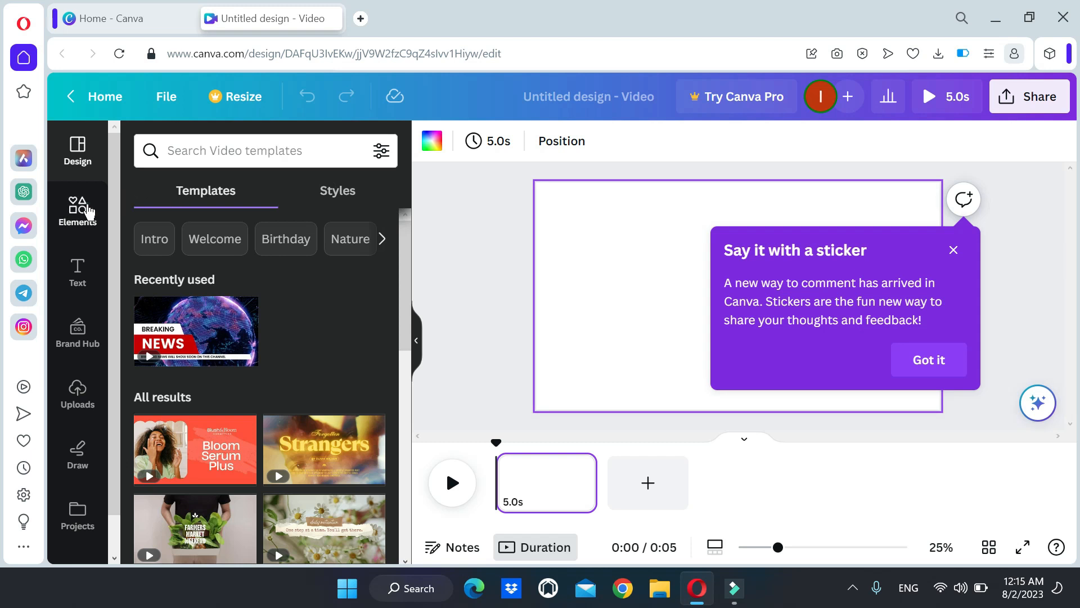
Step: Search the elements for "landscape" and limit the results to graphics
{"action": "left_click", "coordinate": [84, 207]}
{"action": "left_click", "coordinate": [241, 149]}
{"action": "type", "text": "lan"}
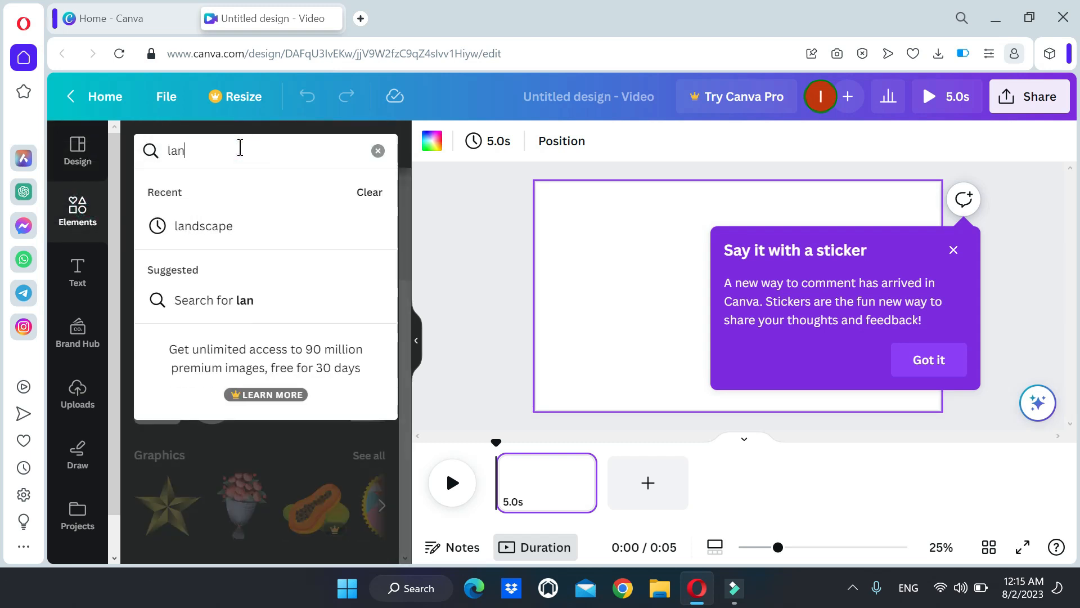
{"action": "type", "text": "dscpae"}
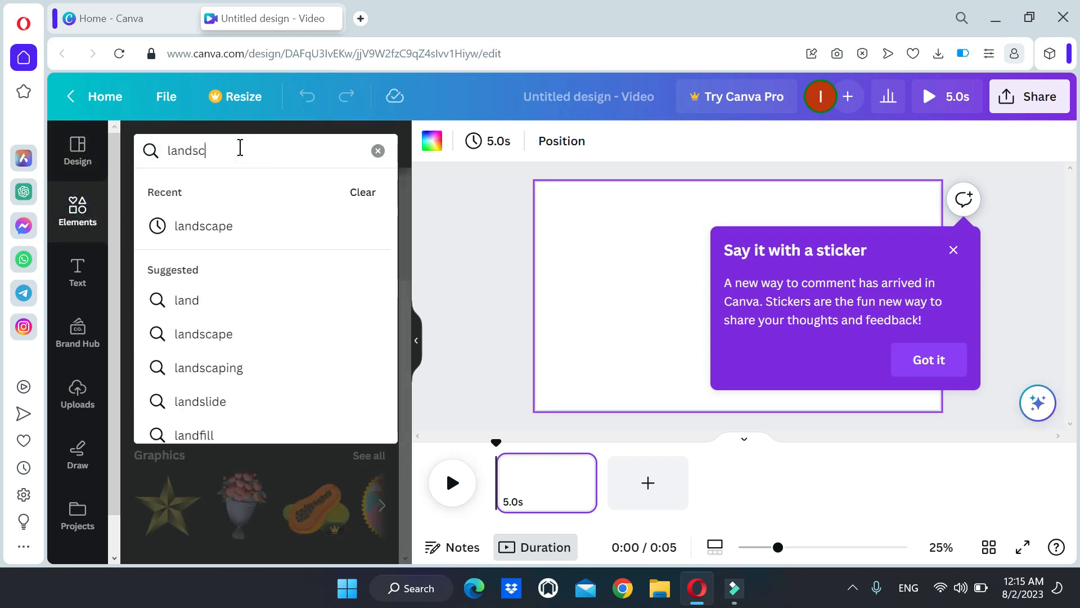
{"action": "key", "text": "BackSpace"}
{"action": "key", "text": "BackSpace"}
{"action": "type", "text": "ape"}
{"action": "key", "text": "Return"}
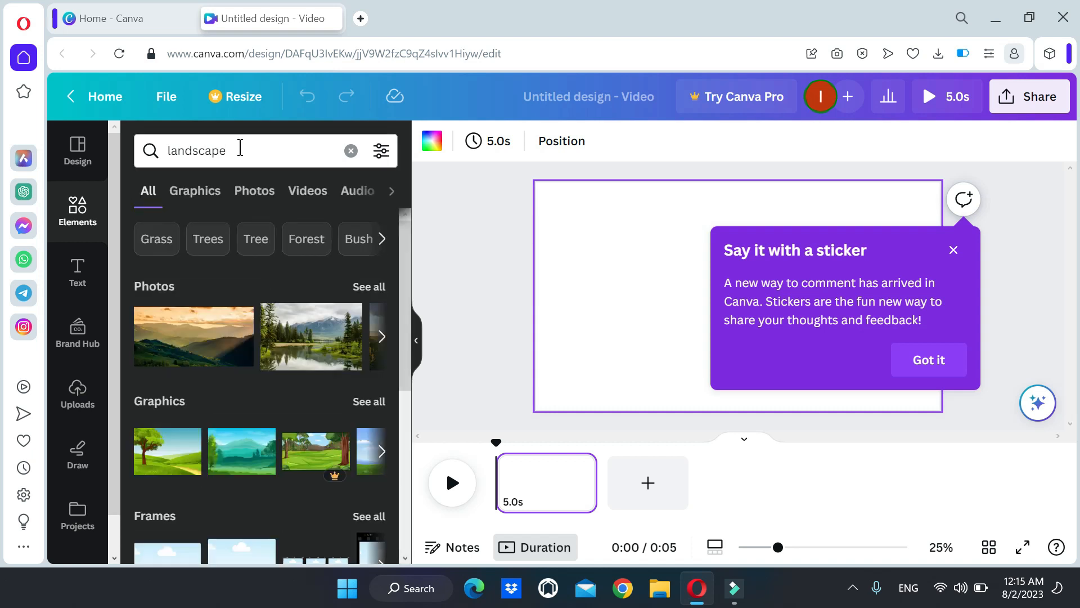
{"action": "left_click", "coordinate": [194, 193]}
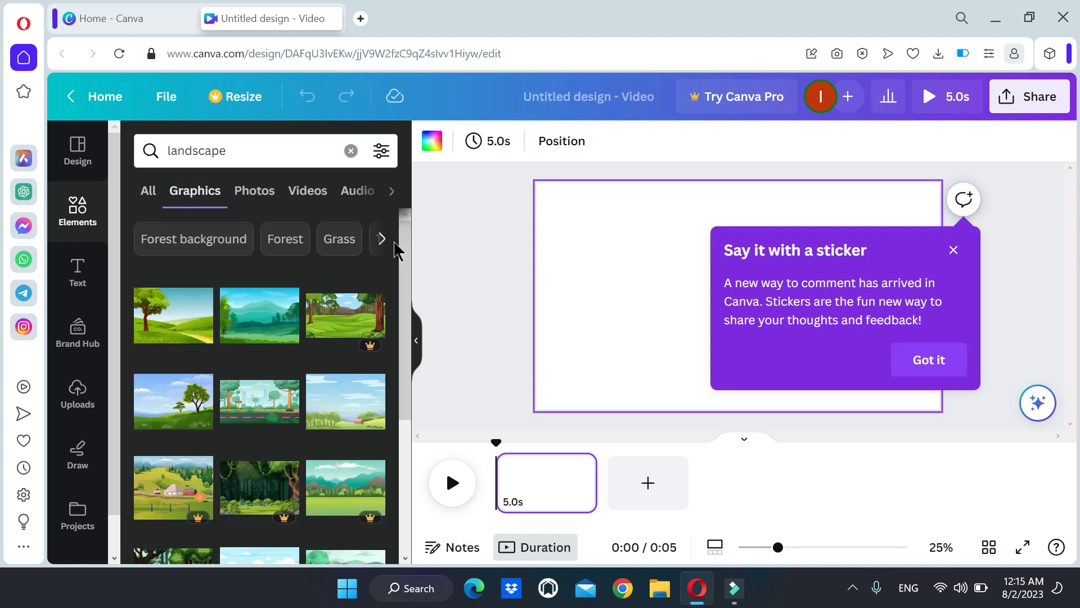
Step: Dismiss the sticker tip, add the landscape graphic with trees and a road, and enlarge it from the page's top-left corner to cover the page
{"action": "left_click_drag", "start_coordinate": [411, 258], "coordinate": [404, 310]}
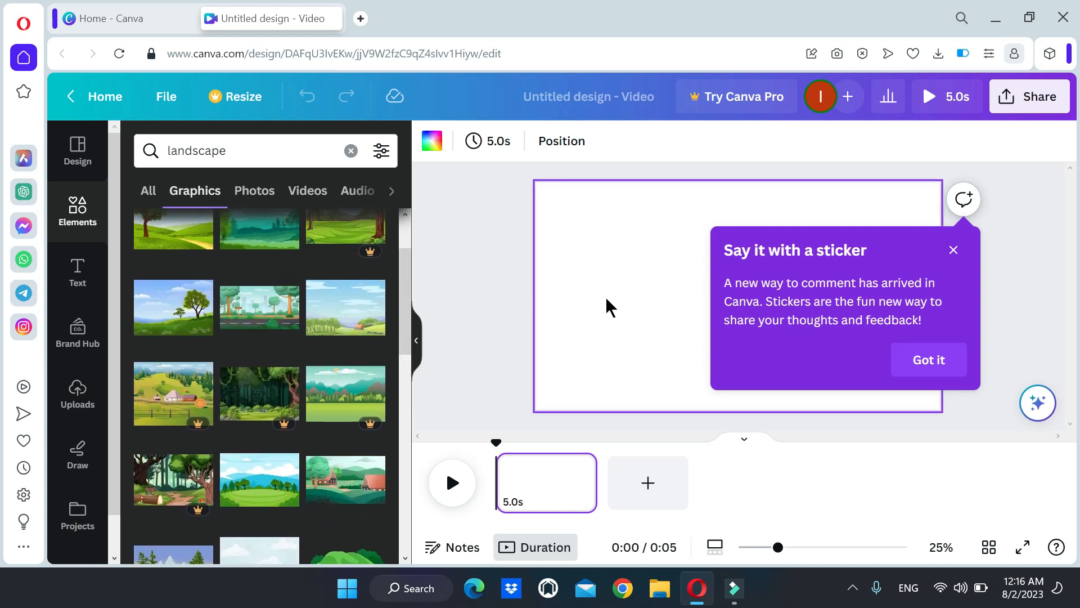
{"action": "left_click", "coordinate": [954, 251]}
{"action": "left_click_drag", "start_coordinate": [234, 321], "coordinate": [623, 299]}
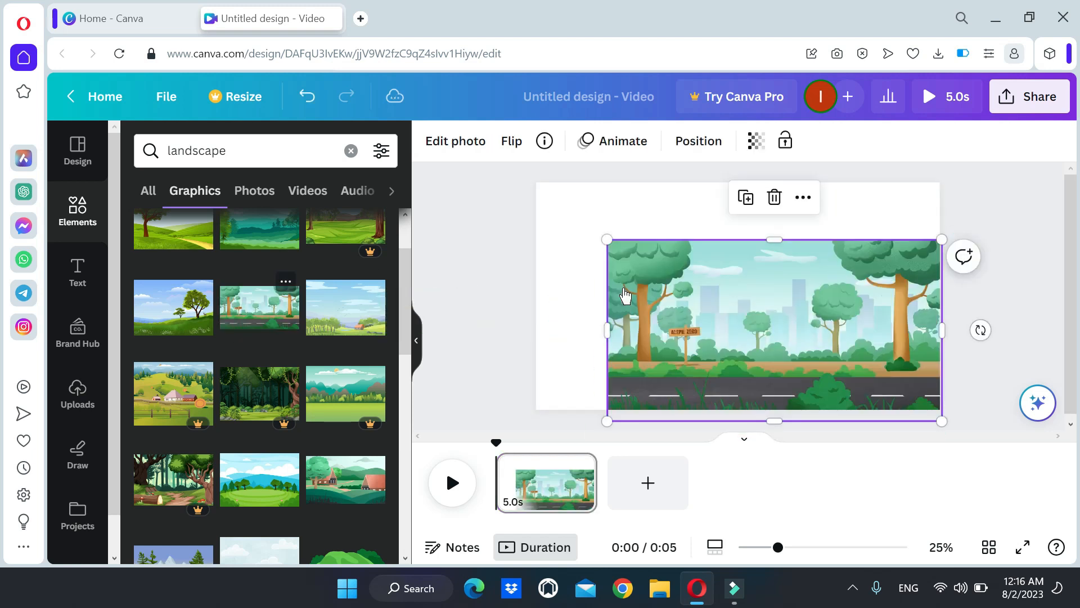
{"action": "left_click_drag", "start_coordinate": [581, 229], "coordinate": [578, 233]}
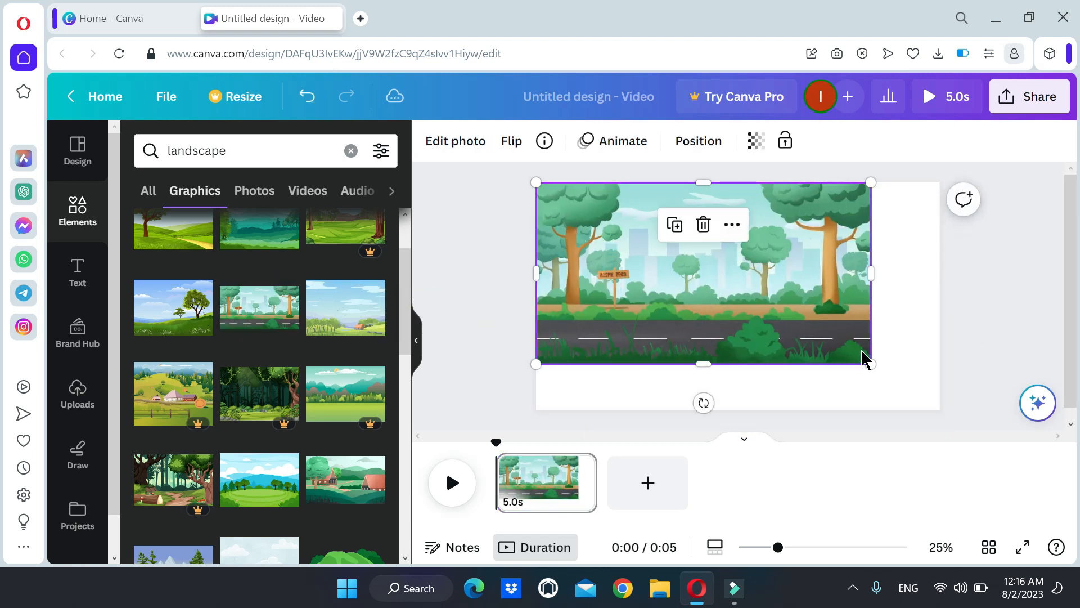
{"action": "left_click_drag", "start_coordinate": [868, 363], "coordinate": [954, 390]}
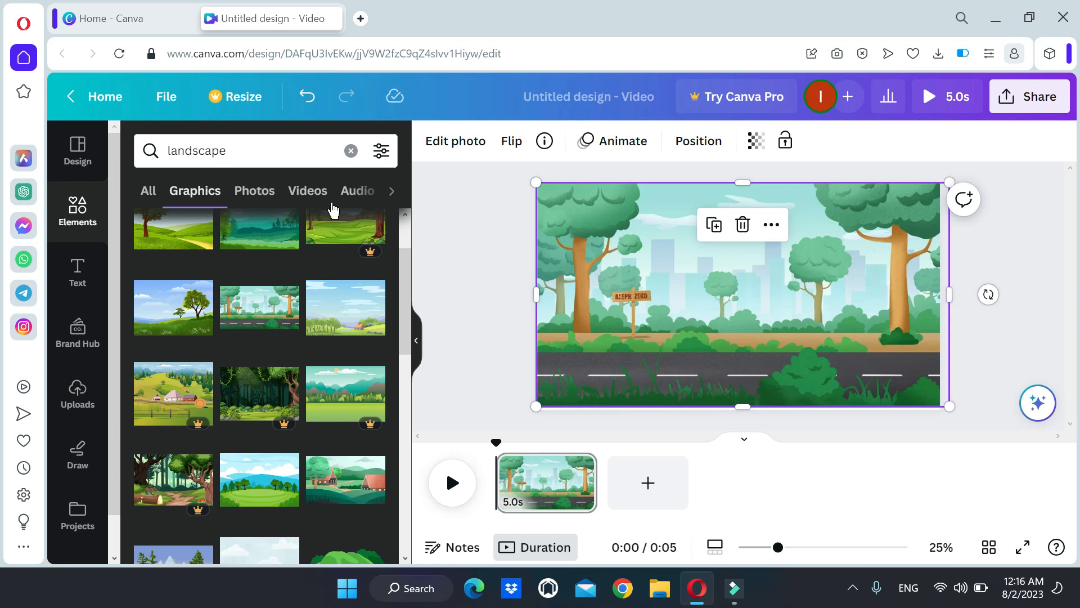
Step: Replace the graphics search term with "animal" and look through the first results
{"action": "left_click_drag", "start_coordinate": [261, 161], "coordinate": [80, 144]}
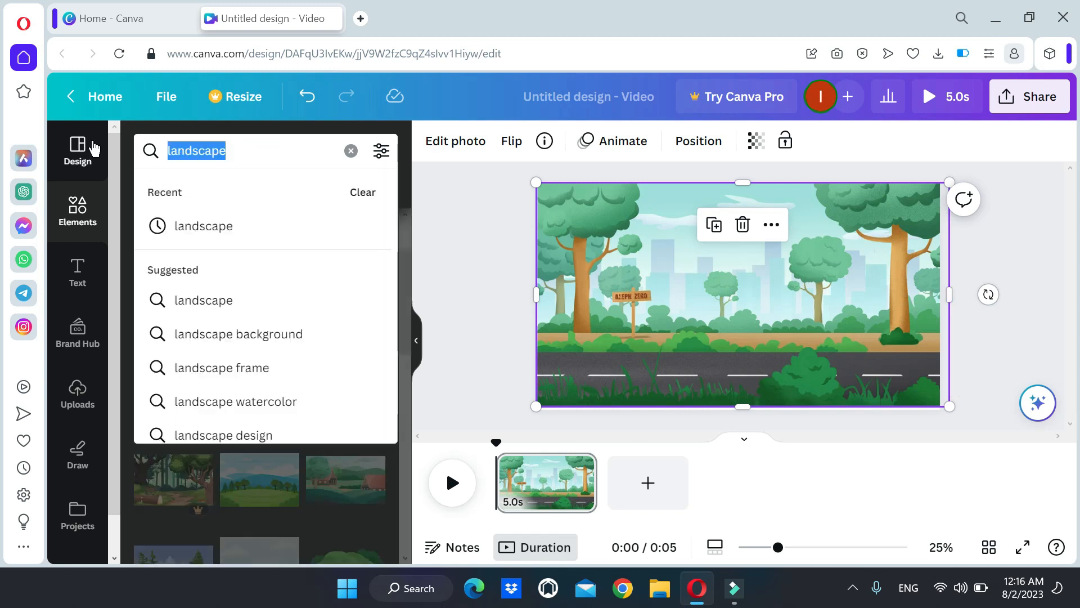
{"action": "key", "text": "BackSpace"}
{"action": "type", "text": "lion"}
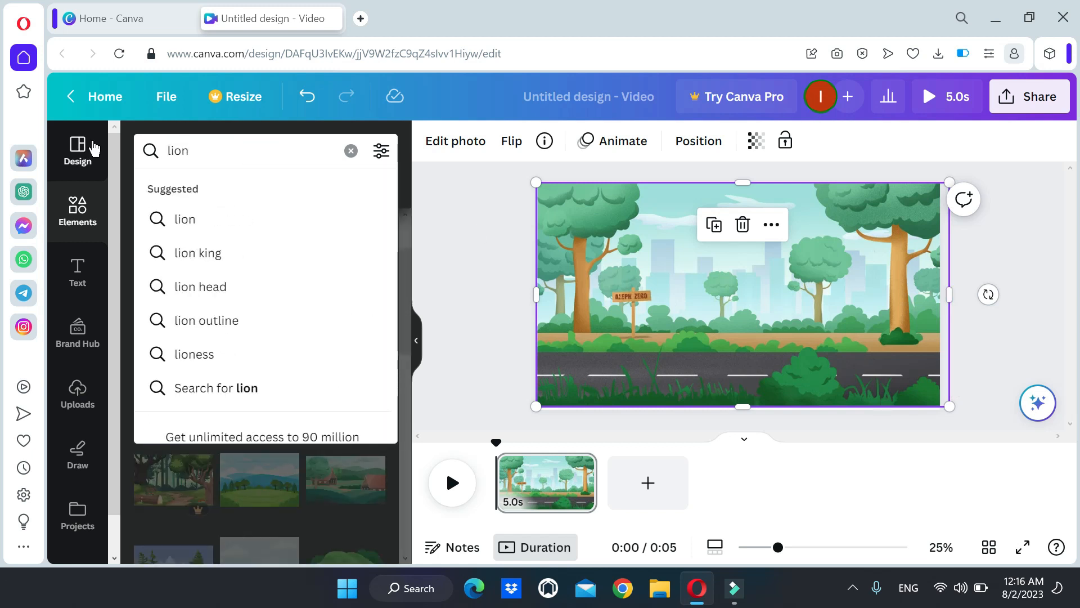
{"action": "key", "text": "BackSpace"}
{"action": "key", "text": "BackSpace"}
{"action": "key", "text": "BackSpace"}
{"action": "key", "text": "BackSpace"}
{"action": "type", "text": "animal"}
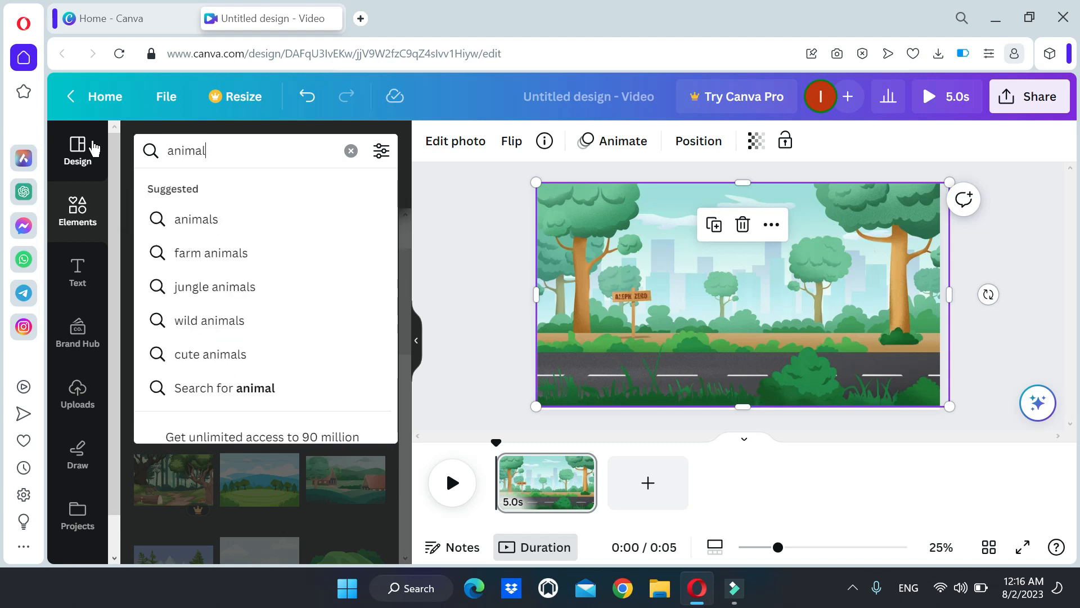
{"action": "key", "text": "Return"}
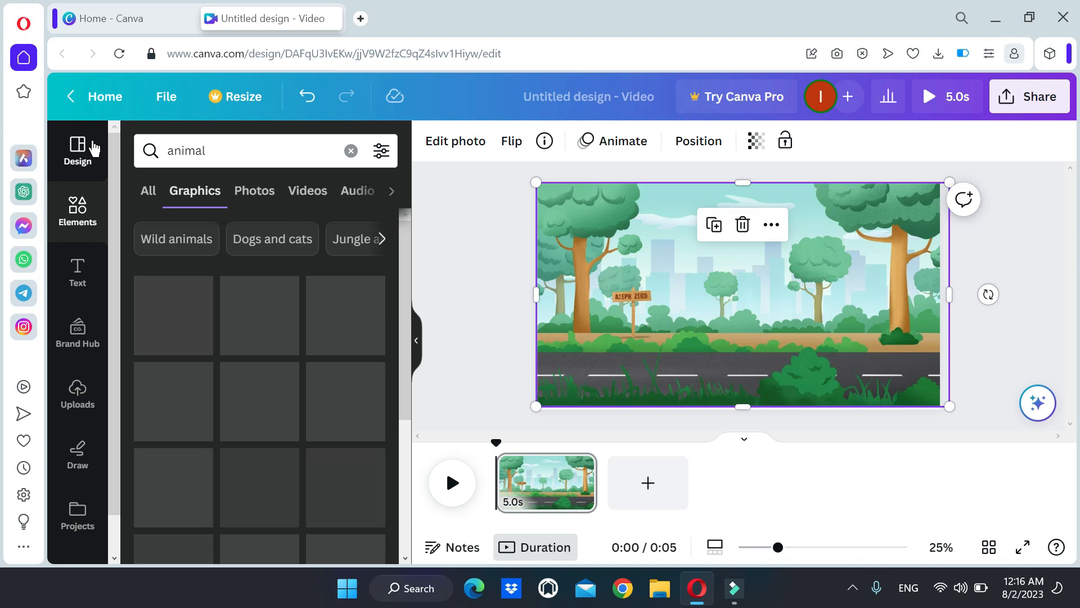
{"action": "left_click_drag", "start_coordinate": [409, 240], "coordinate": [410, 323]}
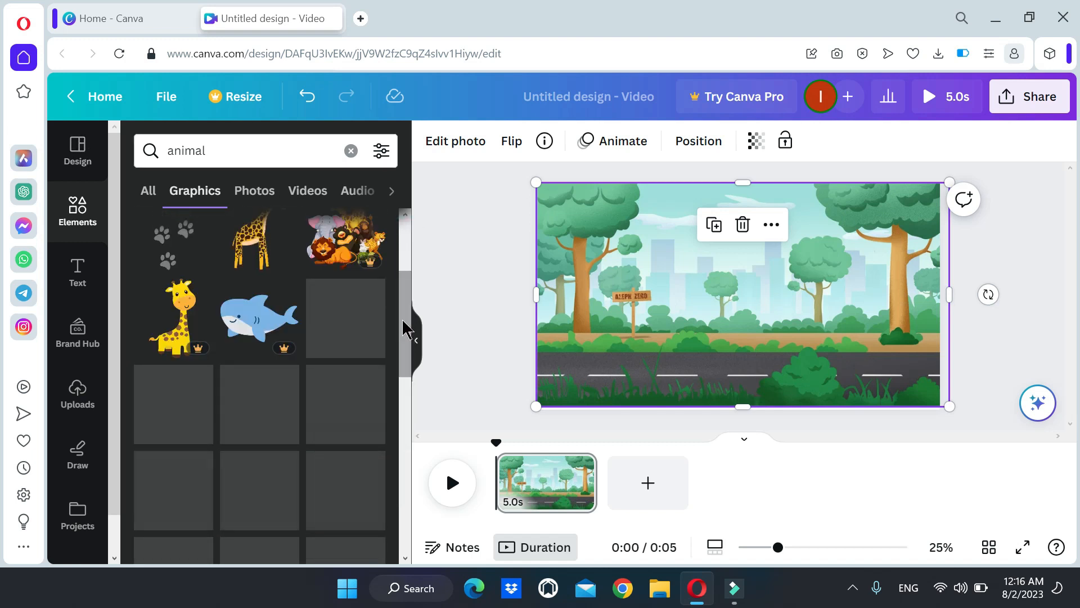
{"action": "left_click_drag", "start_coordinate": [405, 325], "coordinate": [402, 266]}
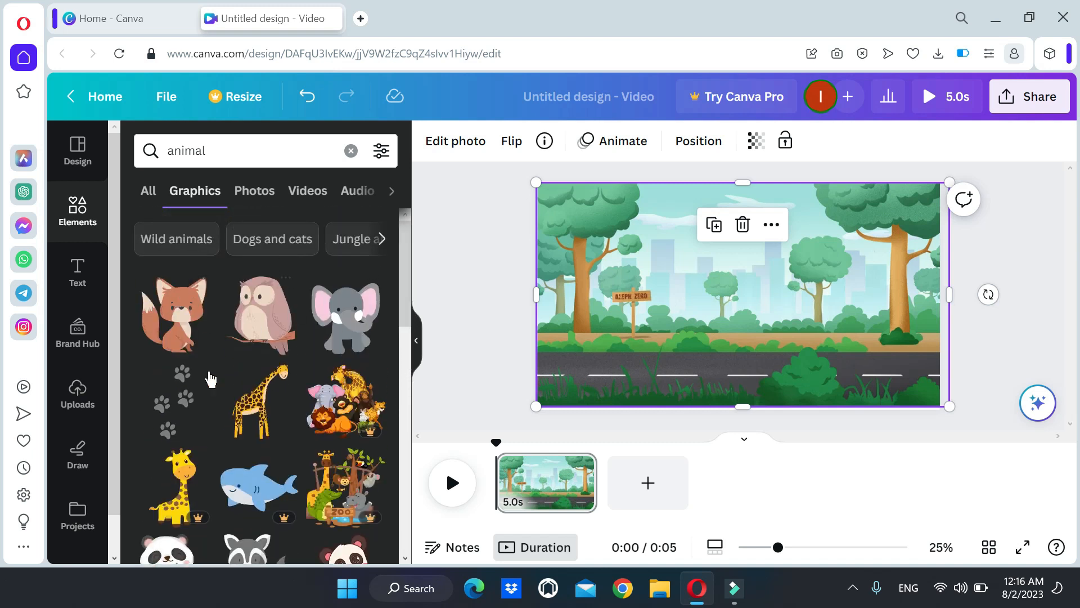
Step: Filter the animal graphics to animated ones only
{"action": "left_click", "coordinate": [382, 159]}
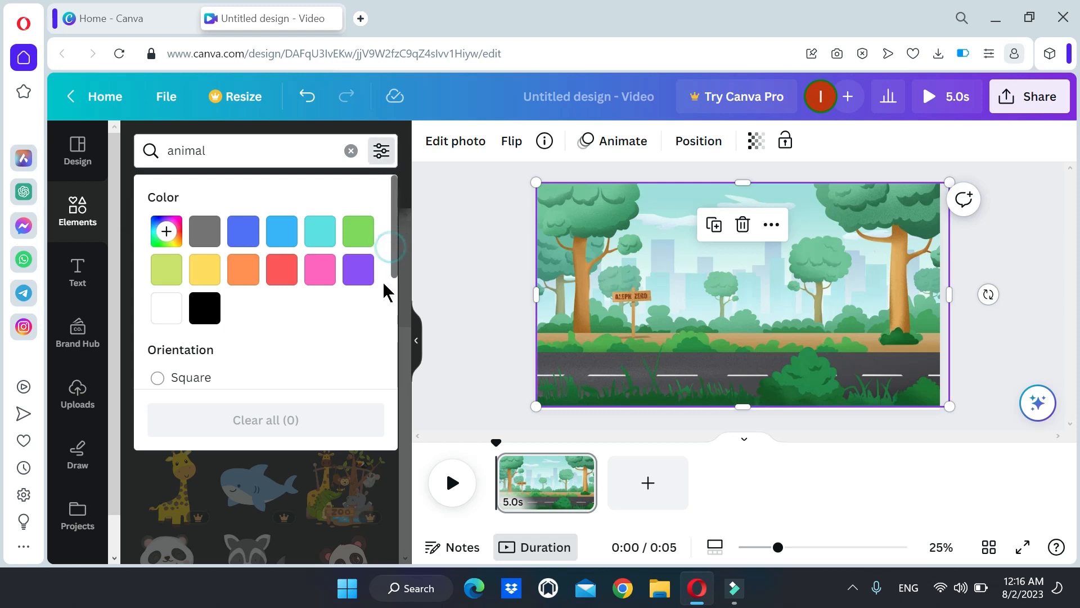
{"action": "left_click", "coordinate": [396, 259]}
{"action": "left_click_drag", "start_coordinate": [397, 258], "coordinate": [388, 381]}
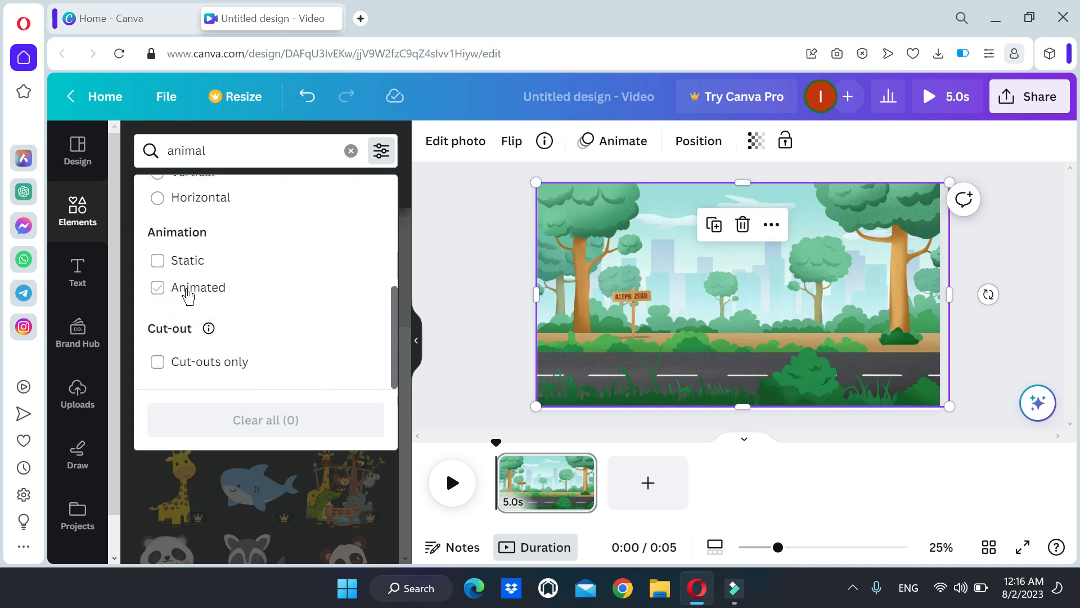
{"action": "left_click", "coordinate": [188, 292]}
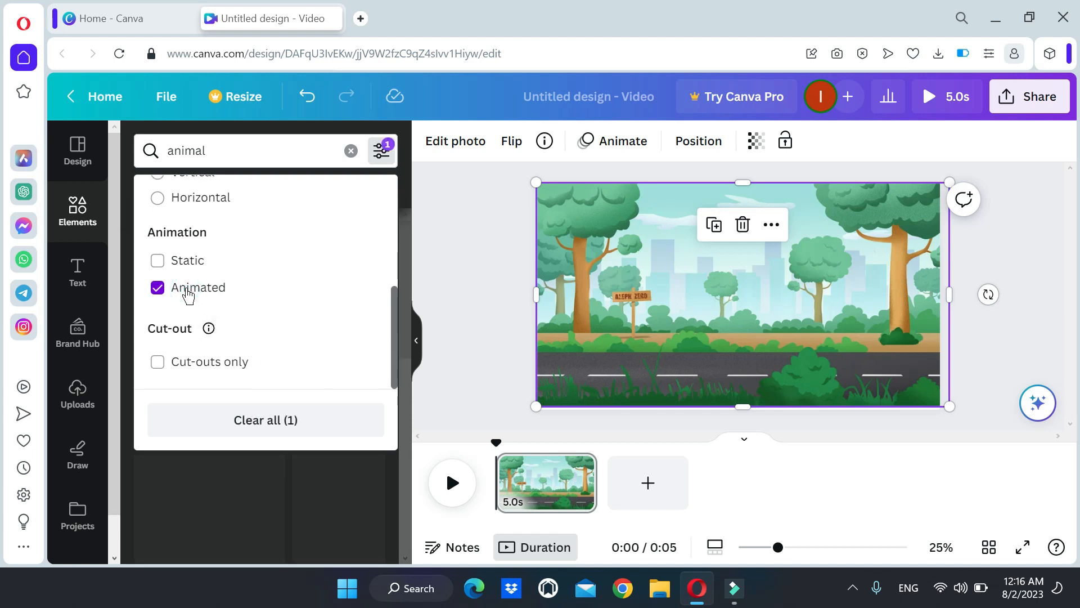
{"action": "left_click", "coordinate": [385, 156]}
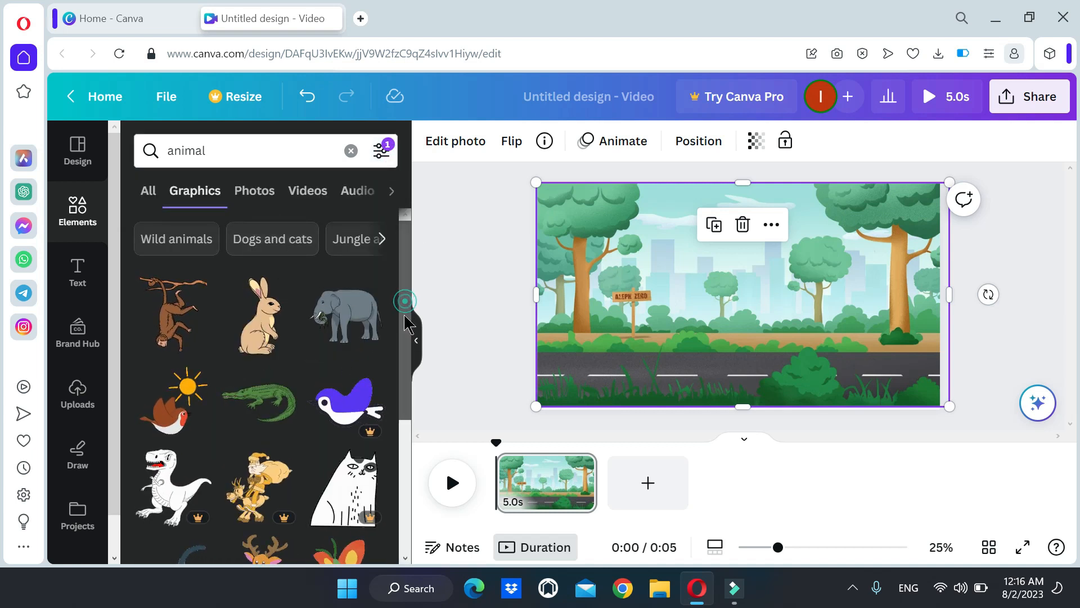
Step: Find the animated green frog among the animal graphics and add it to the page
{"action": "scroll", "coordinate": [394, 371], "scroll_direction": "down", "scroll_amount": 2}
{"action": "scroll", "coordinate": [394, 371], "scroll_direction": "down", "scroll_amount": 3}
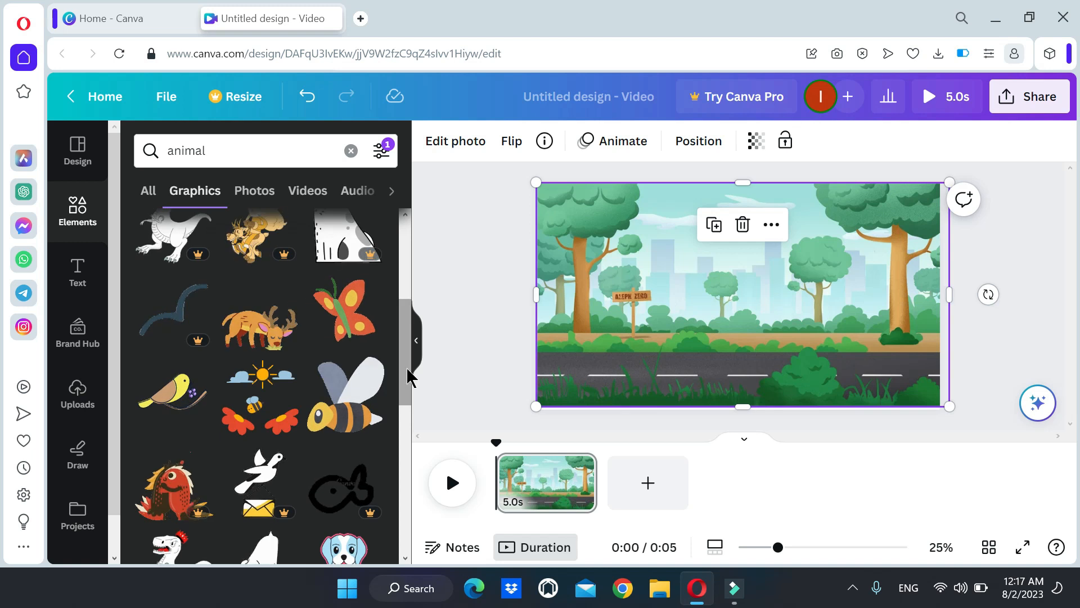
{"action": "scroll", "coordinate": [408, 416], "scroll_direction": "down", "scroll_amount": 2}
{"action": "left_click_drag", "start_coordinate": [408, 416], "coordinate": [412, 484]}
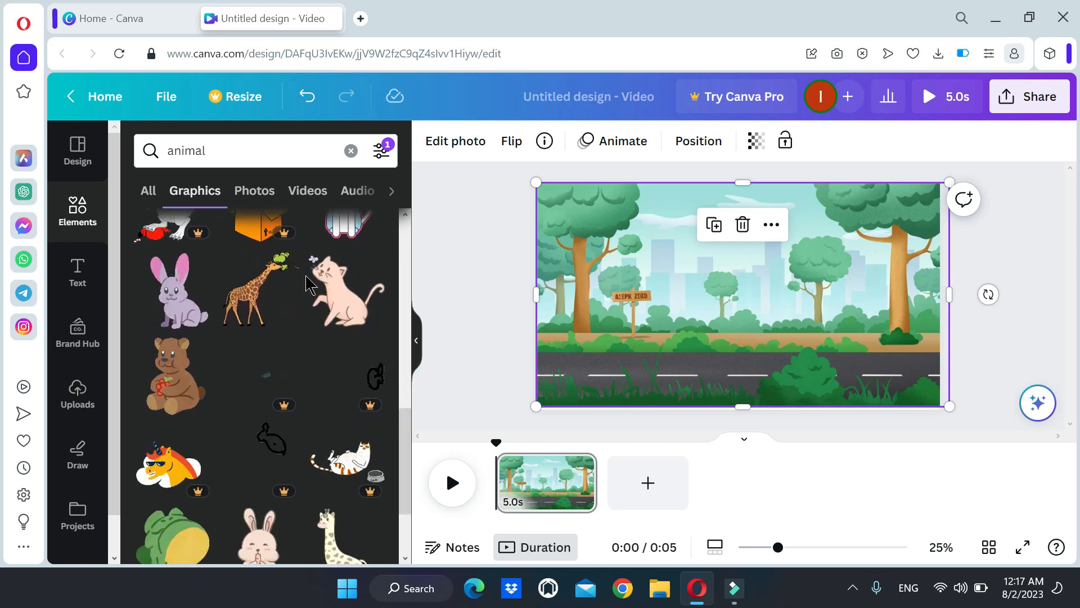
{"action": "left_click_drag", "start_coordinate": [407, 428], "coordinate": [407, 463]}
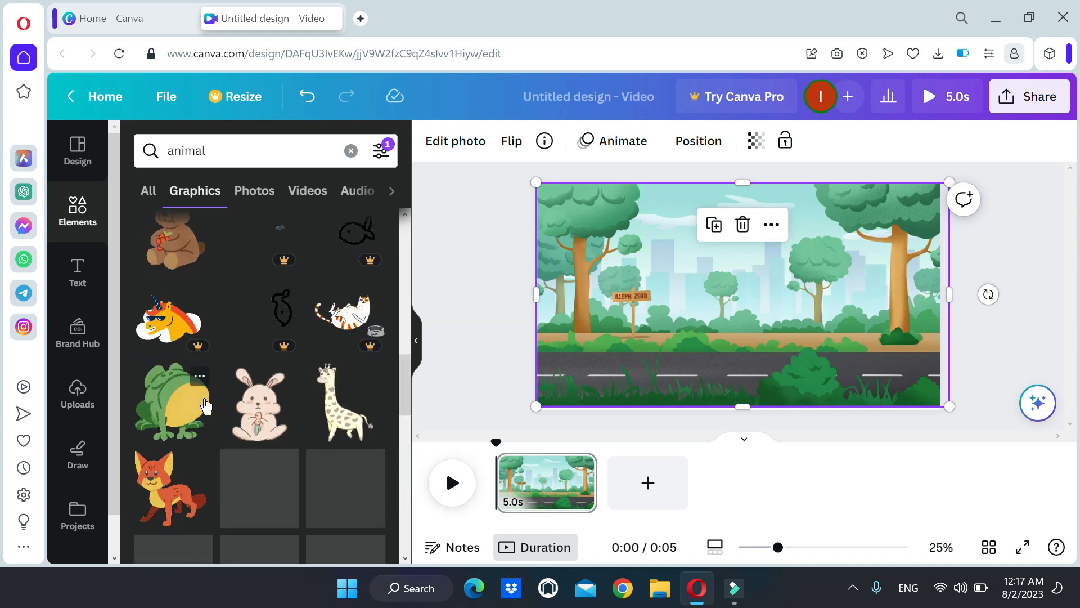
{"action": "left_click_drag", "start_coordinate": [190, 406], "coordinate": [662, 309]}
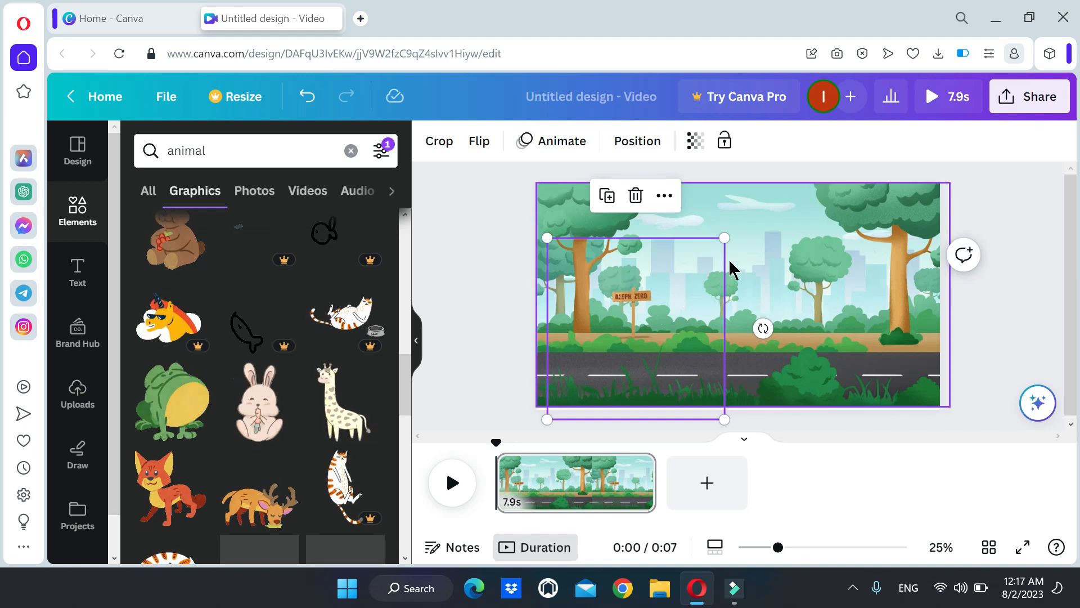
Step: Shrink the frog to about a quarter of the page width and place it on the road near the page's lower-left corner
{"action": "left_click", "coordinate": [973, 230]}
{"action": "left_click", "coordinate": [653, 343]}
{"action": "mouse_move", "coordinate": [653, 342]}
{"action": "left_mouse_down"}
{"action": "mouse_move", "coordinate": [651, 294]}
{"action": "mouse_move", "coordinate": [647, 329]}
{"action": "left_mouse_up"}
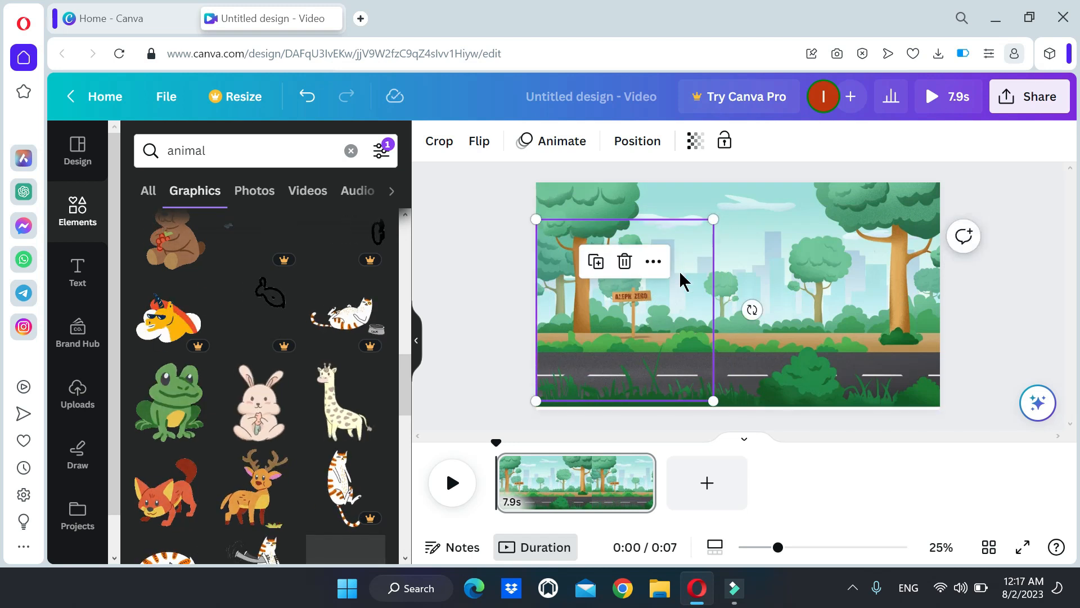
{"action": "left_click_drag", "start_coordinate": [713, 219], "coordinate": [742, 197]}
{"action": "mouse_move", "coordinate": [679, 277]}
{"action": "left_mouse_down"}
{"action": "mouse_move", "coordinate": [750, 311]}
{"action": "mouse_move", "coordinate": [682, 258]}
{"action": "mouse_move", "coordinate": [677, 268]}
{"action": "left_mouse_up"}
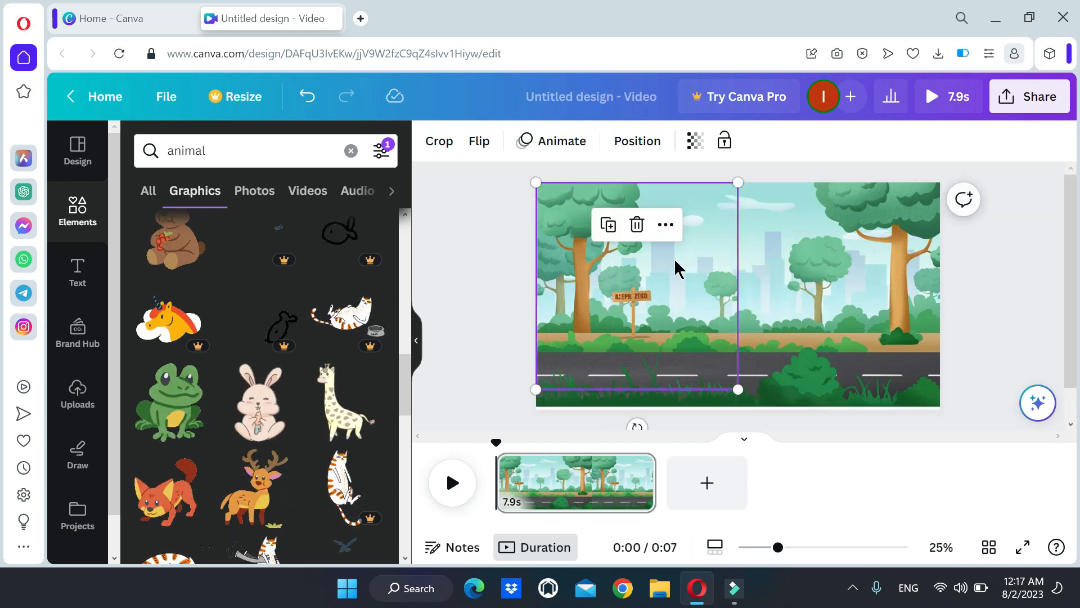
{"action": "left_click", "coordinate": [697, 330]}
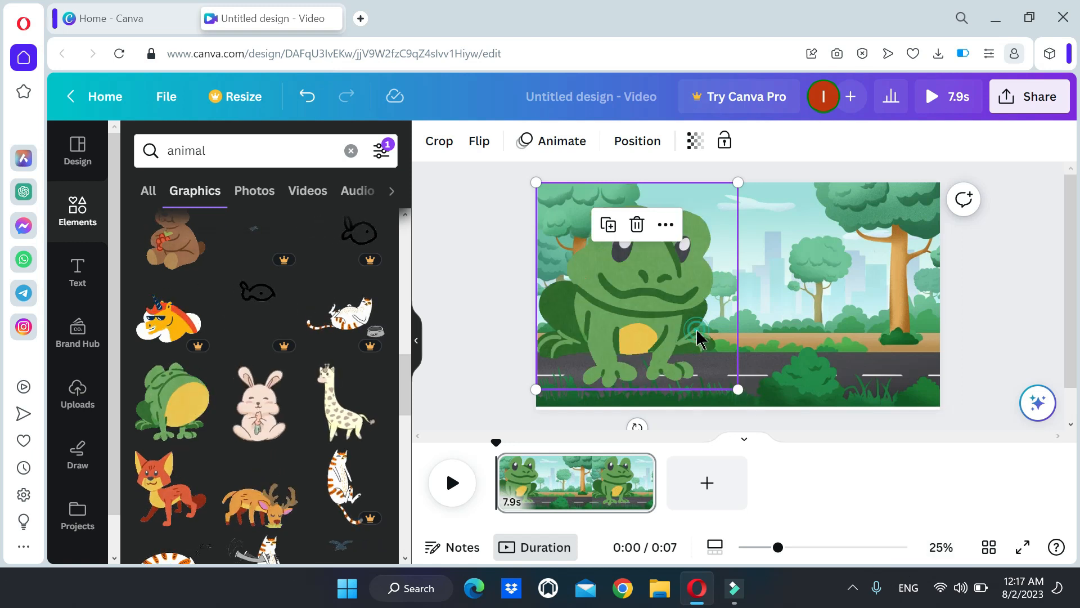
{"action": "left_click_drag", "start_coordinate": [697, 332], "coordinate": [700, 353]}
{"action": "left_click_drag", "start_coordinate": [737, 203], "coordinate": [636, 307]}
{"action": "left_click", "coordinate": [595, 360]}
{"action": "left_click_drag", "start_coordinate": [596, 368], "coordinate": [615, 354]}
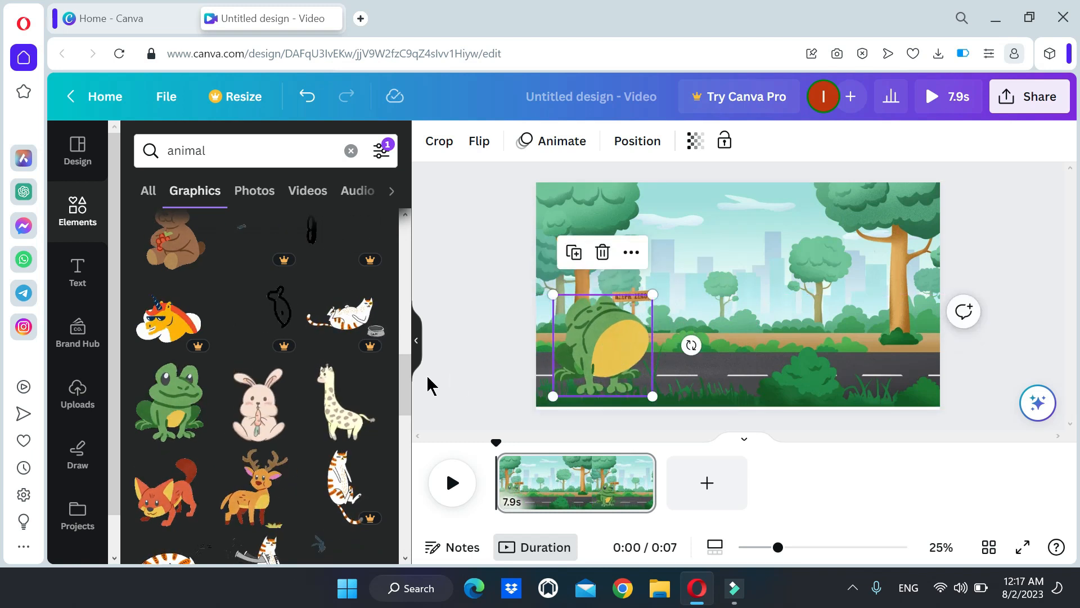
Step: Find the animated orange fox among the animal graphics and add it to the page
{"action": "scroll", "coordinate": [406, 387], "scroll_direction": "down", "scroll_amount": 3}
{"action": "scroll", "coordinate": [406, 387], "scroll_direction": "down", "scroll_amount": 2}
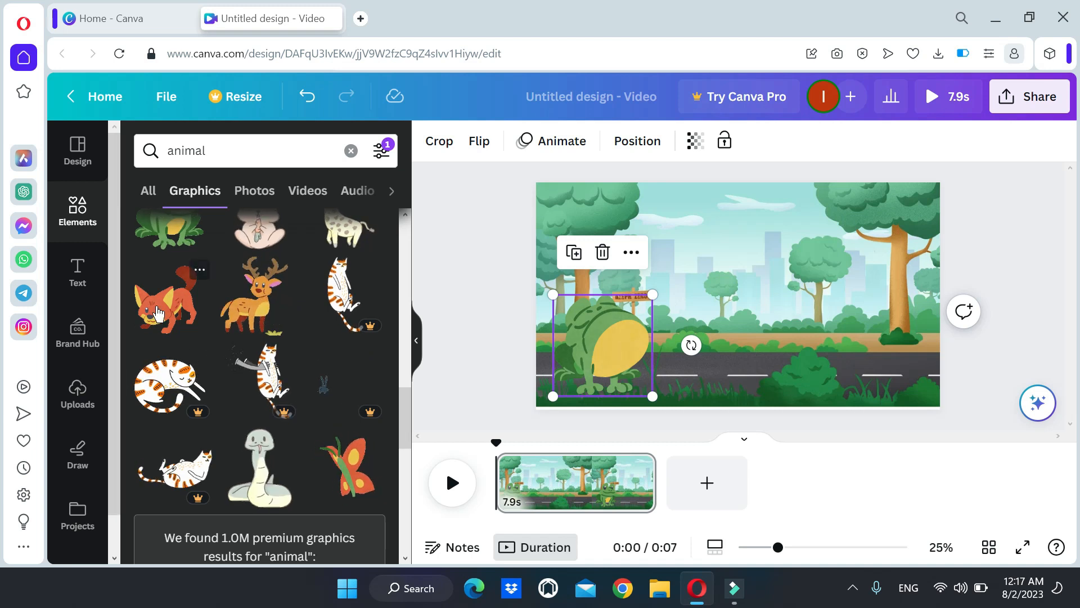
{"action": "left_click_drag", "start_coordinate": [157, 312], "coordinate": [885, 334]}
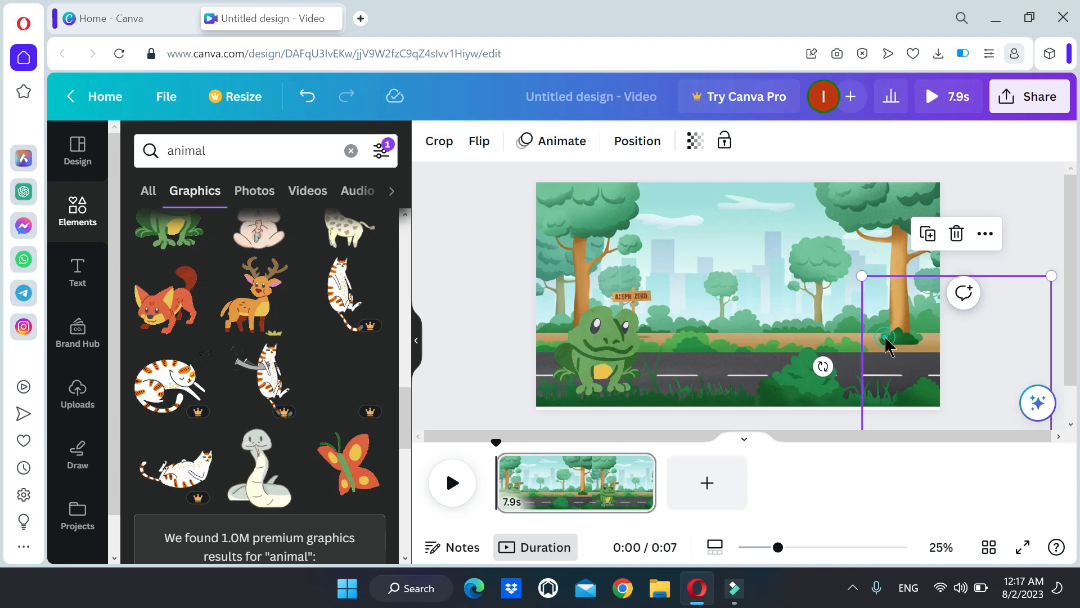
{"action": "left_click_drag", "start_coordinate": [802, 301], "coordinate": [755, 294]}
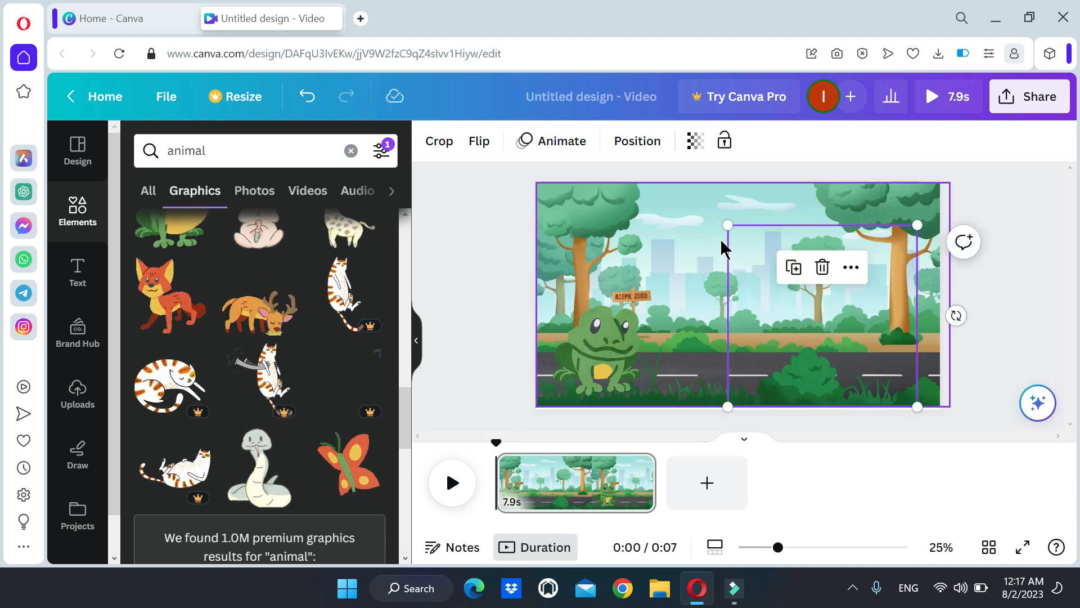
Step: Shrink the fox to about 30% of the page width and place it on the road near the page's lower-right corner
{"action": "left_click_drag", "start_coordinate": [728, 226], "coordinate": [803, 287]}
{"action": "left_click", "coordinate": [1001, 301]}
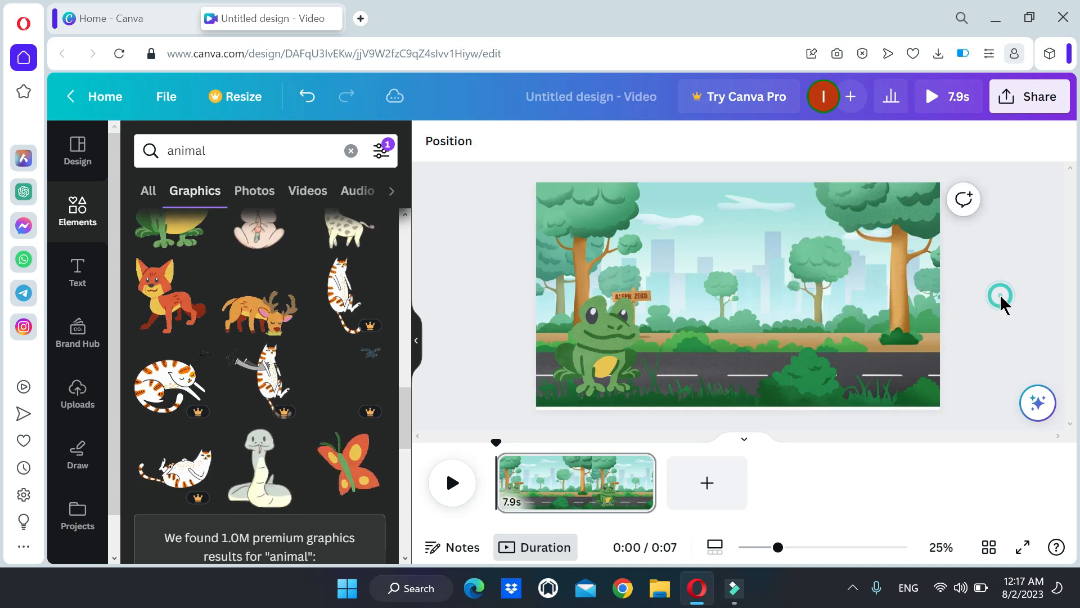
{"action": "left_click", "coordinate": [853, 313]}
{"action": "left_click_drag", "start_coordinate": [864, 343], "coordinate": [857, 323]}
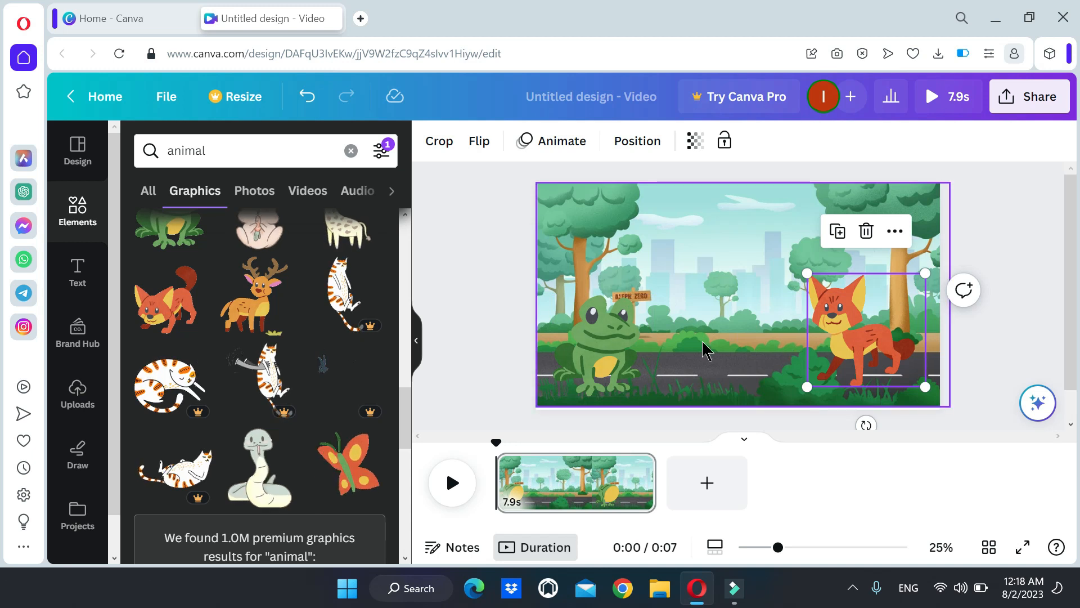
{"action": "mouse_move", "coordinate": [841, 340]}
{"action": "left_mouse_down"}
{"action": "mouse_move", "coordinate": [828, 350]}
{"action": "mouse_move", "coordinate": [839, 349]}
{"action": "left_mouse_up"}
{"action": "left_click", "coordinate": [977, 270]}
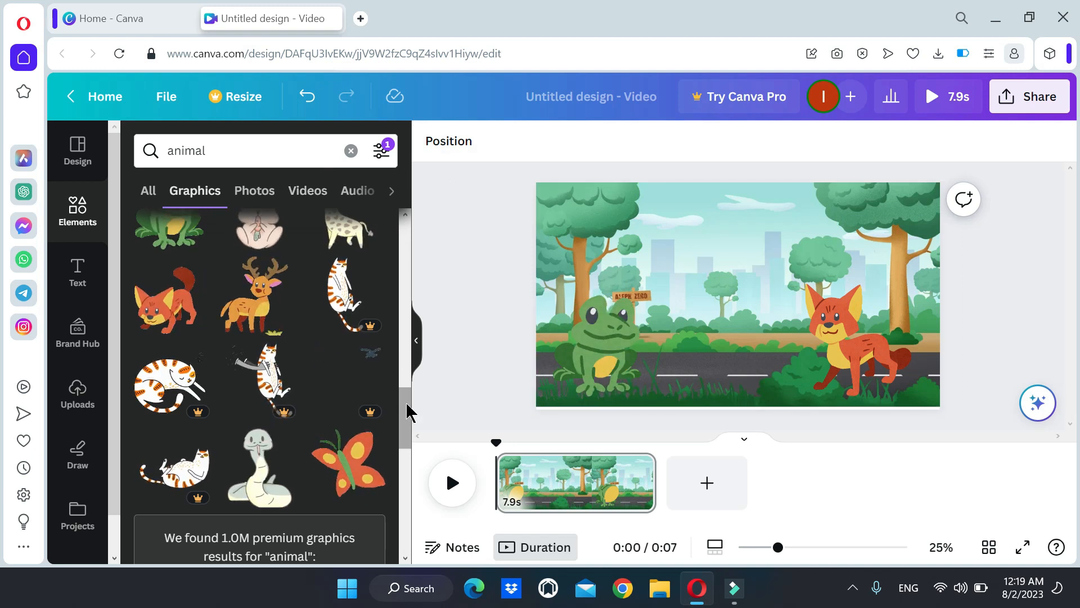
Step: Replace the graphics search term with "tree" and add the animated green tree with three round crowns to the page
{"action": "left_click_drag", "start_coordinate": [409, 415], "coordinate": [392, 354]}
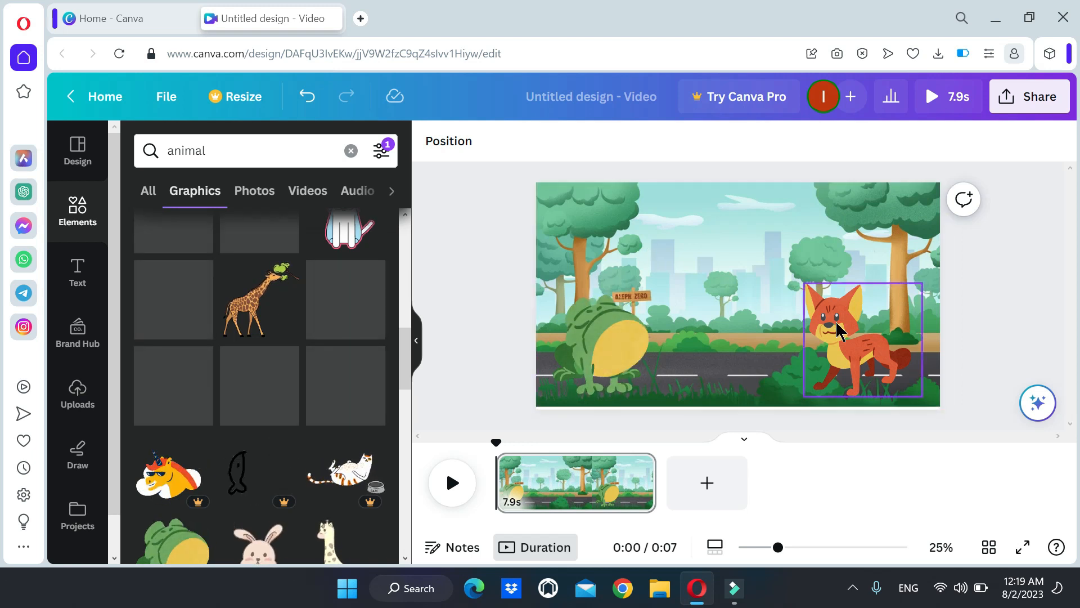
{"action": "left_click", "coordinate": [855, 304]}
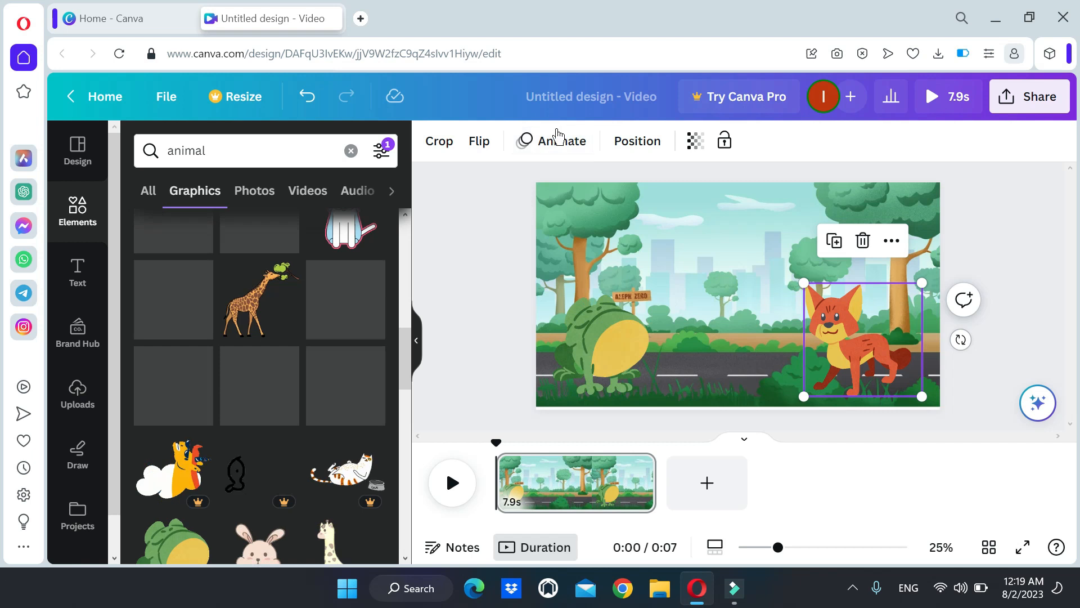
{"action": "double_click", "coordinate": [270, 151]}
{"action": "type", "text": "tre"}
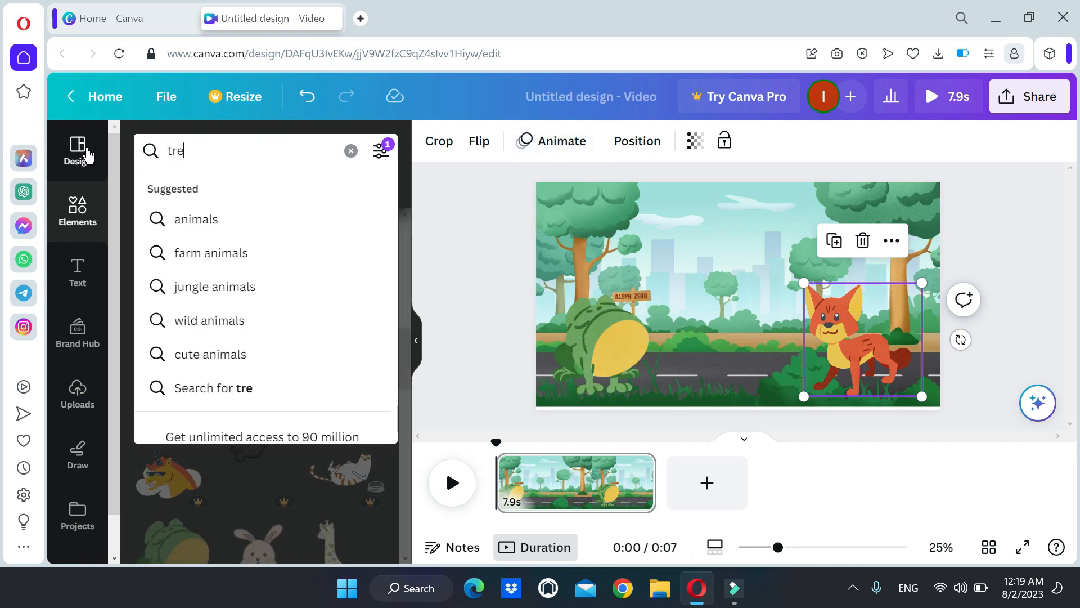
{"action": "type", "text": "e"}
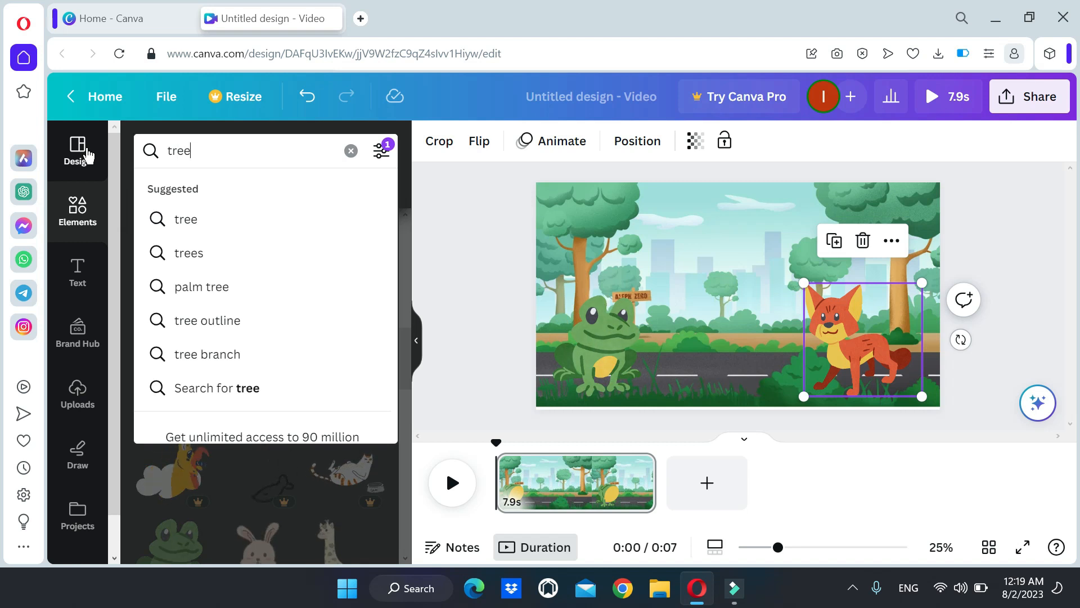
{"action": "key", "text": "Return"}
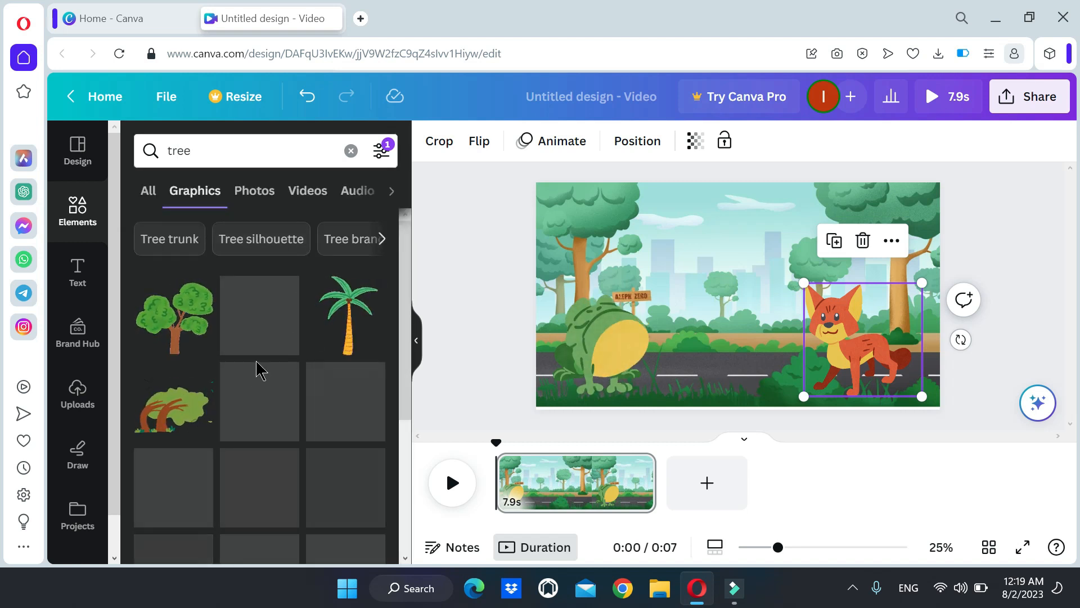
{"action": "left_click_drag", "start_coordinate": [189, 325], "coordinate": [694, 268]}
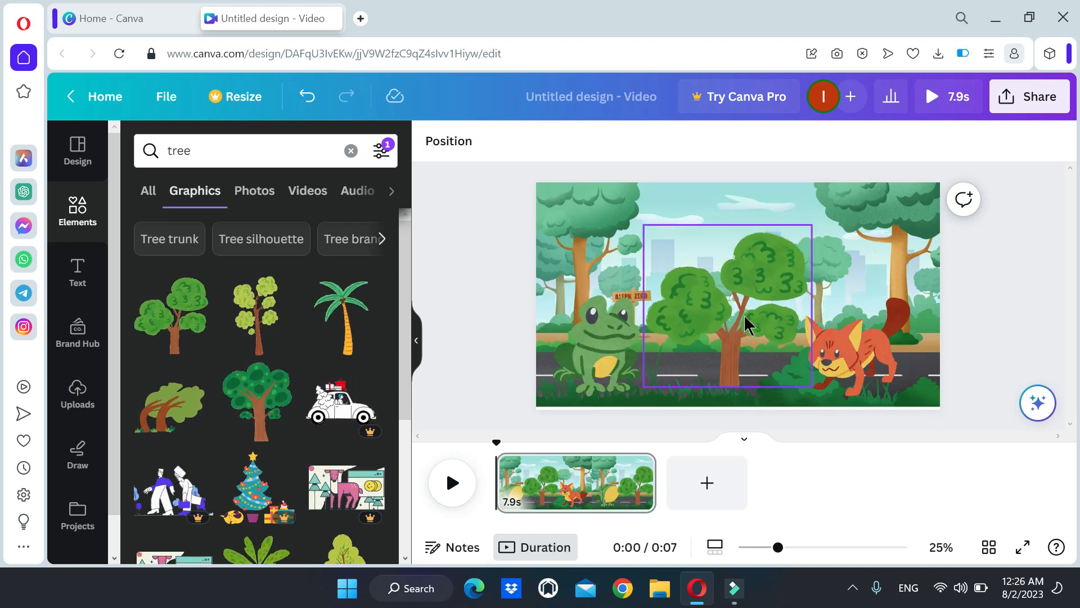
Step: Shrink the tree to about 30% of the page width between frog and fox, and place a duplicate partly overlapping its right side
{"action": "left_click_drag", "start_coordinate": [745, 320], "coordinate": [753, 285]}
{"action": "left_click_drag", "start_coordinate": [820, 189], "coordinate": [771, 240]}
{"action": "mouse_move", "coordinate": [740, 314]}
{"action": "left_mouse_down"}
{"action": "mouse_move", "coordinate": [740, 278]}
{"action": "mouse_move", "coordinate": [741, 299]}
{"action": "left_mouse_up"}
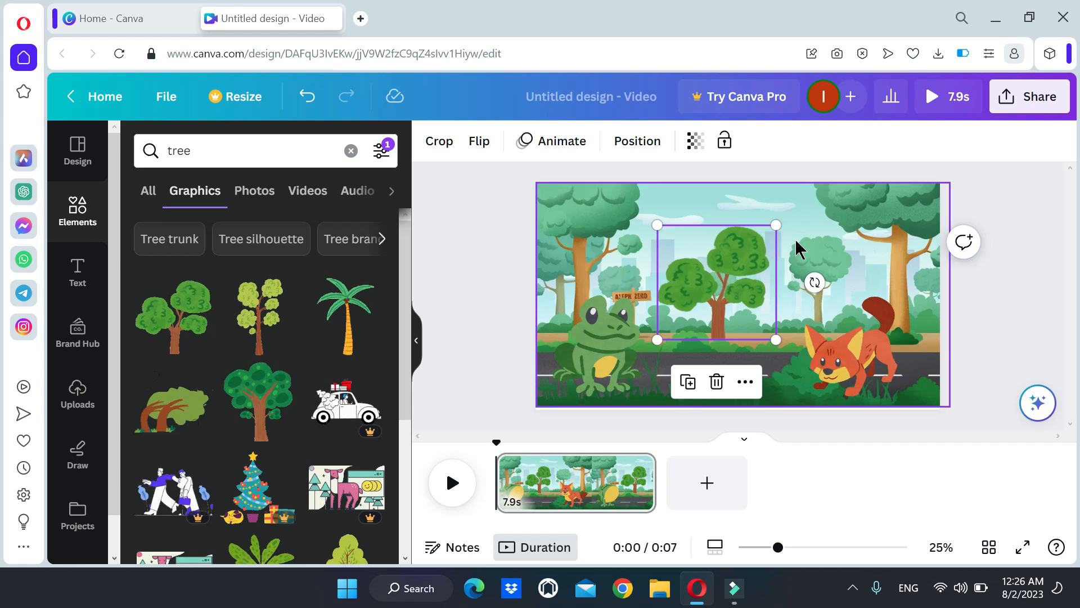
{"action": "left_click", "coordinate": [689, 382]}
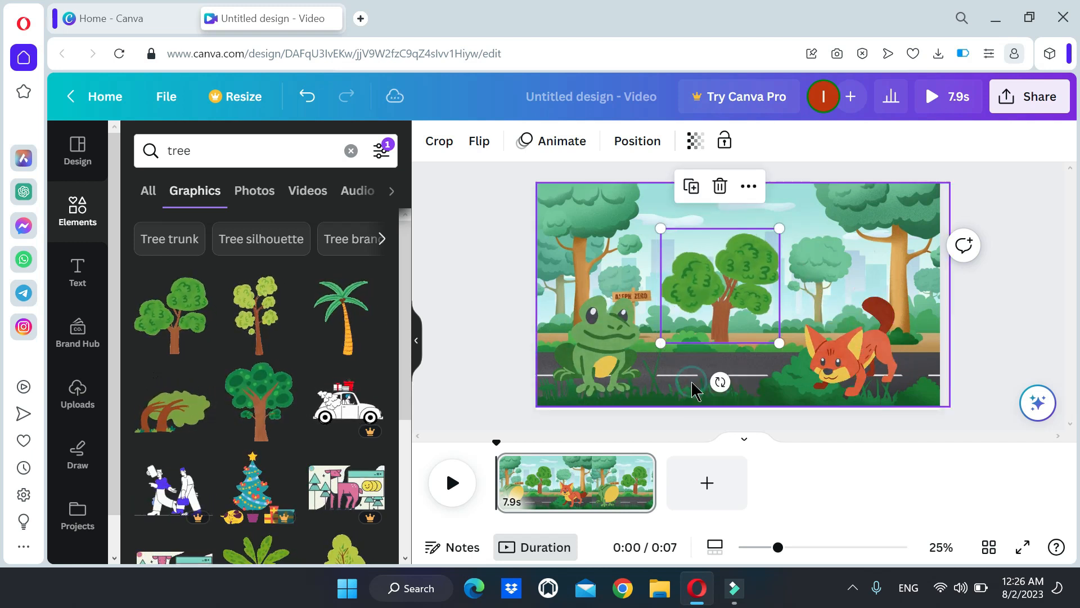
{"action": "left_click_drag", "start_coordinate": [727, 299], "coordinate": [790, 298]}
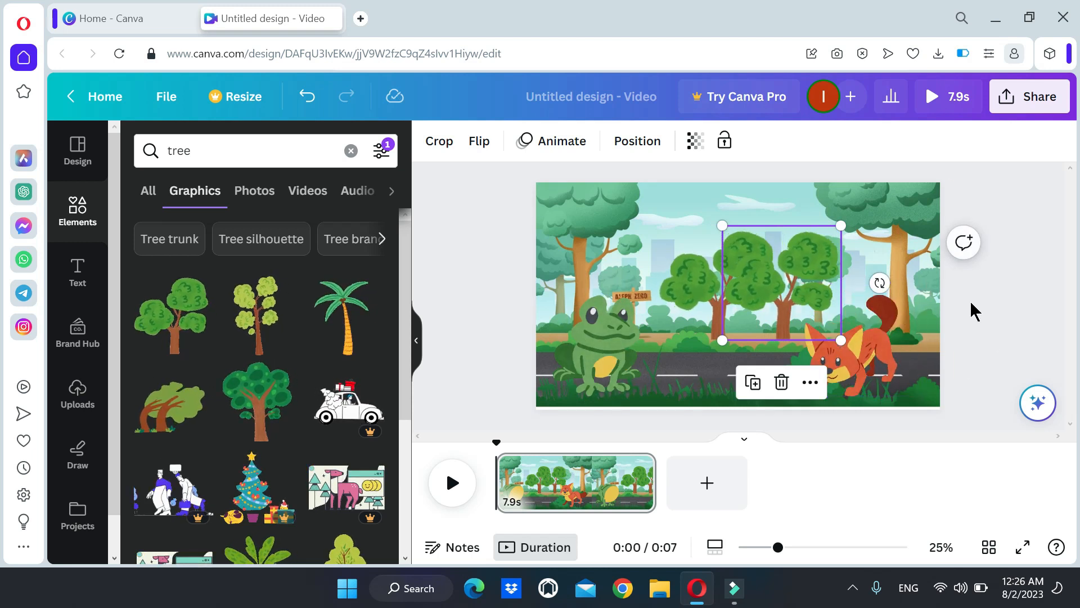
Step: Create a custom animation path that moves the fox a short way left along the road towards the frog
{"action": "left_click", "coordinate": [866, 358]}
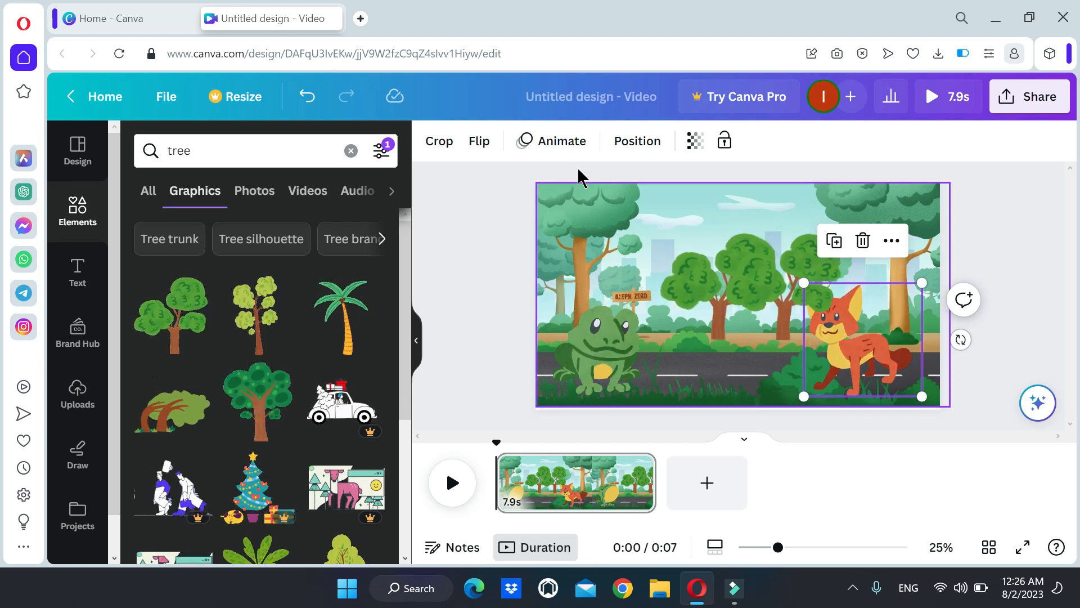
{"action": "left_click", "coordinate": [554, 144]}
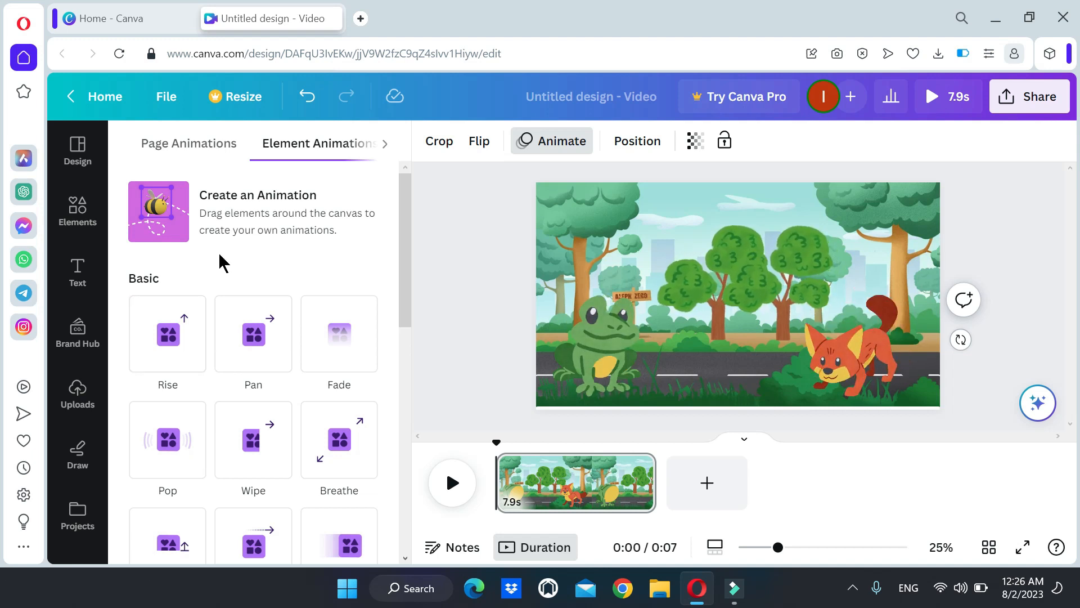
{"action": "left_click", "coordinate": [166, 197]}
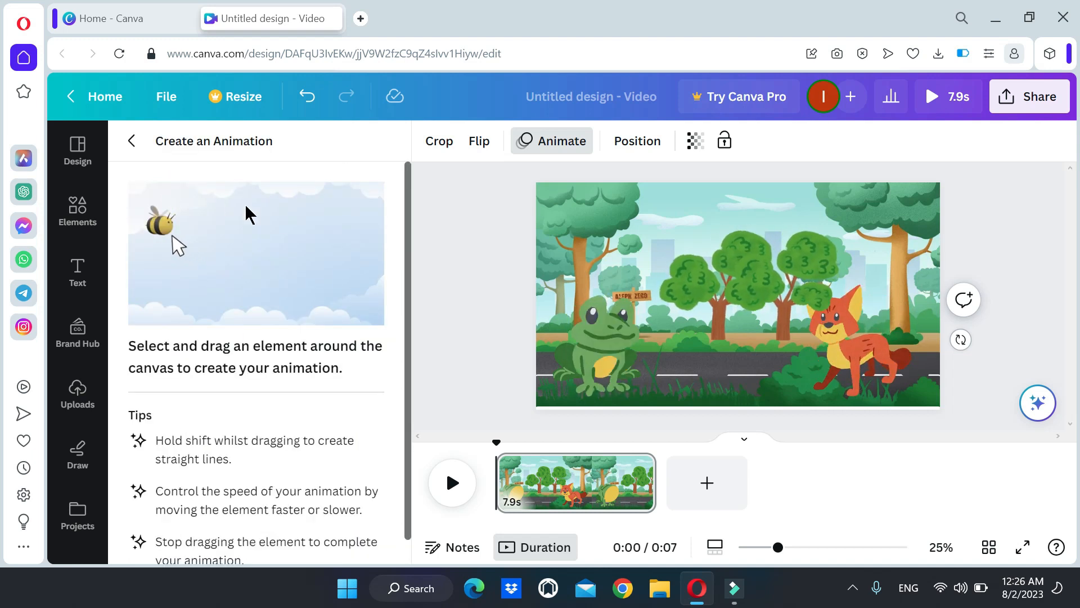
{"action": "left_click", "coordinate": [872, 354]}
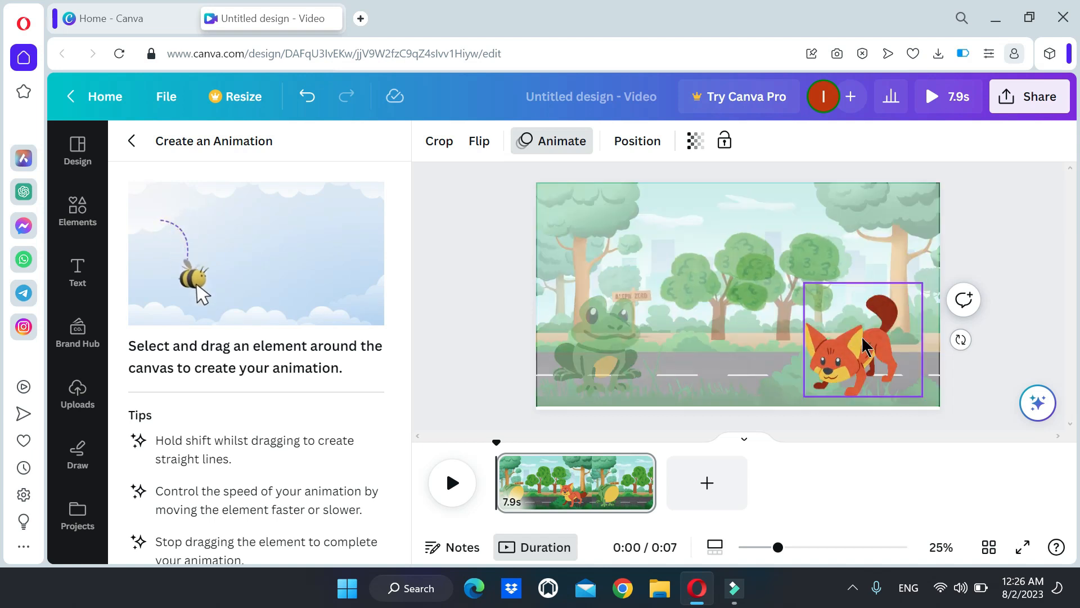
{"action": "left_click_drag", "start_coordinate": [872, 353], "coordinate": [805, 361]}
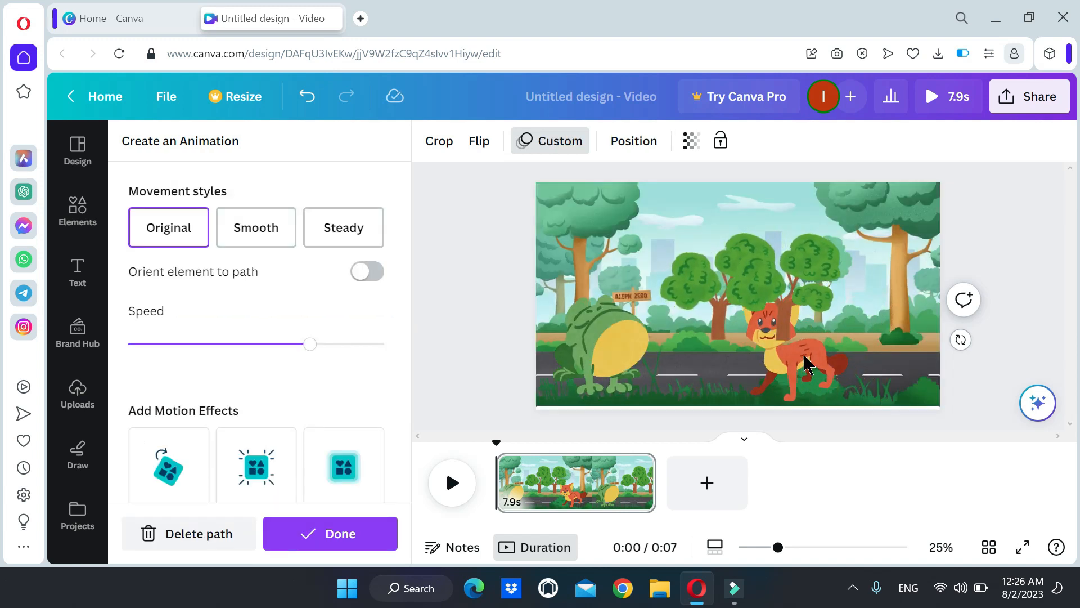
Step: Create a custom animation path that moves the frog a short way right along the road towards the fox
{"action": "left_click", "coordinate": [606, 342]}
{"action": "left_click_drag", "start_coordinate": [603, 331], "coordinate": [687, 330]}
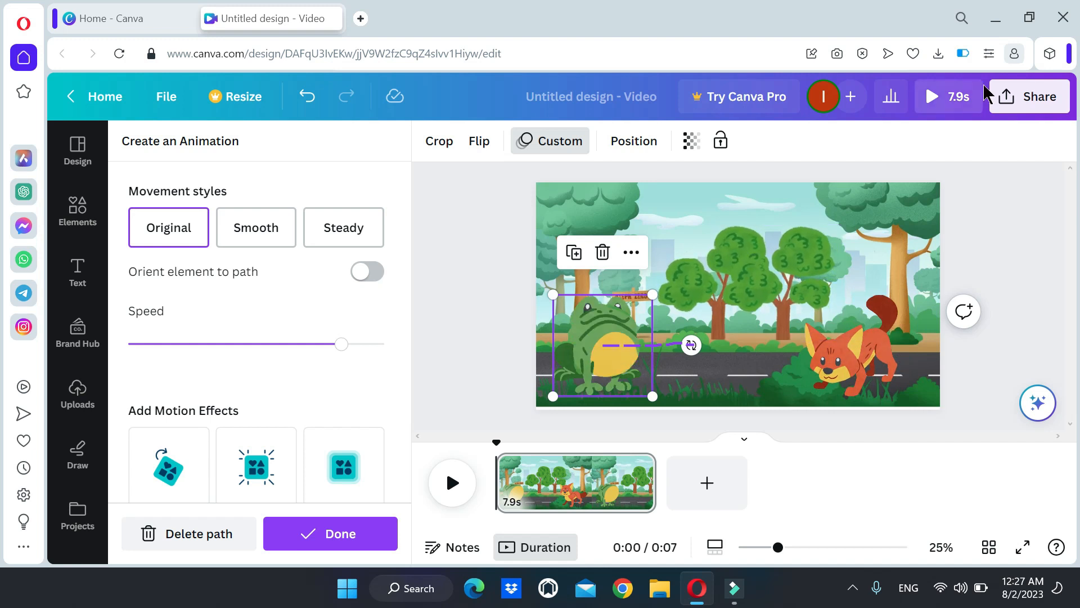
Step: Download the design as an MP4 video at 1080p (HD) quality
{"action": "left_click", "coordinate": [1027, 103]}
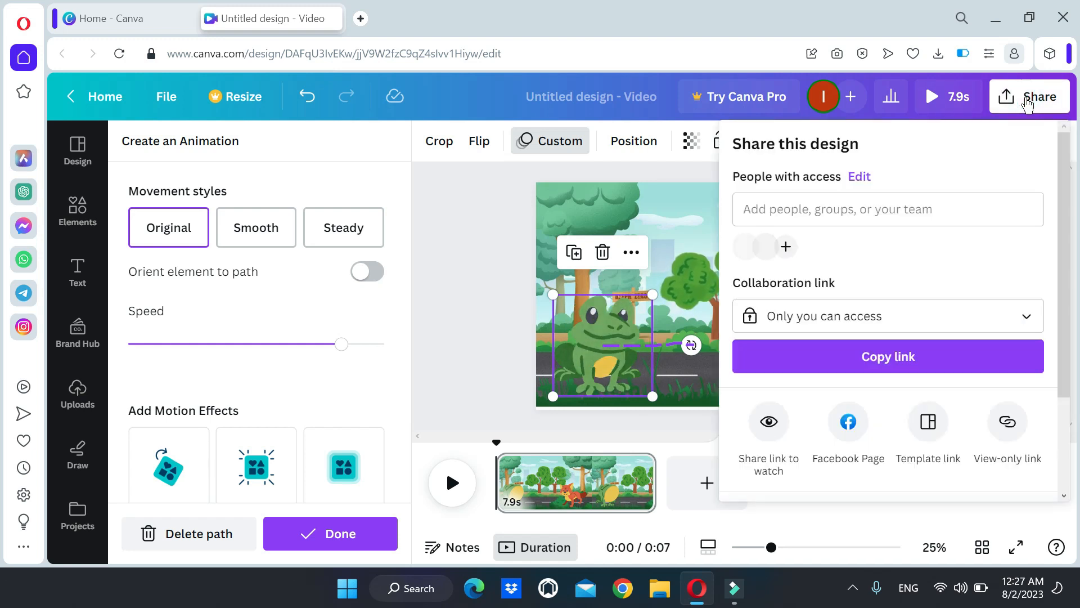
{"action": "scroll", "coordinate": [1065, 186], "scroll_direction": "down", "scroll_amount": 3}
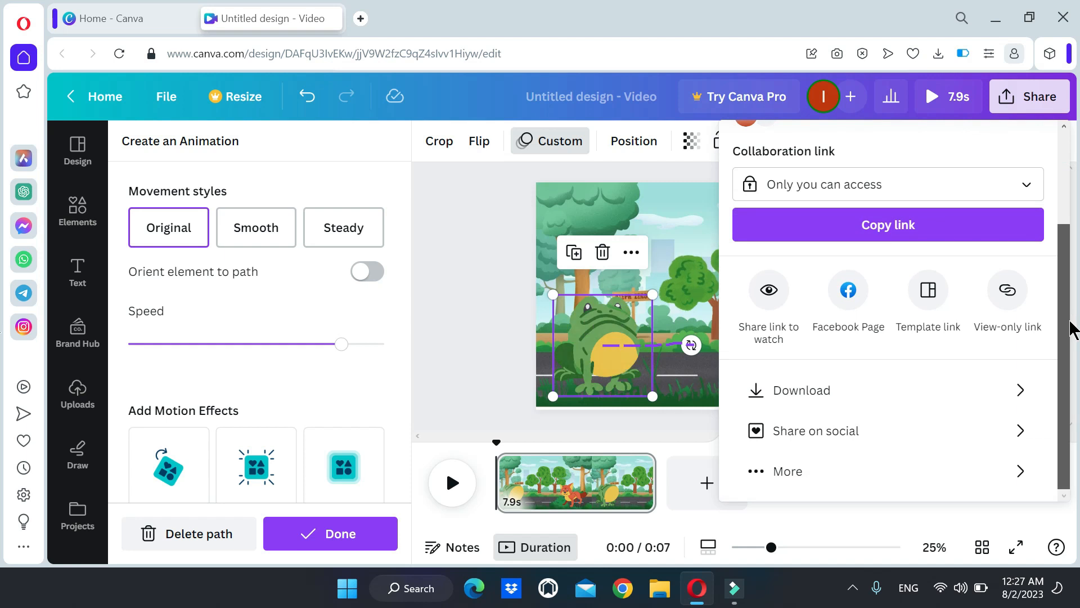
{"action": "left_click", "coordinate": [895, 391]}
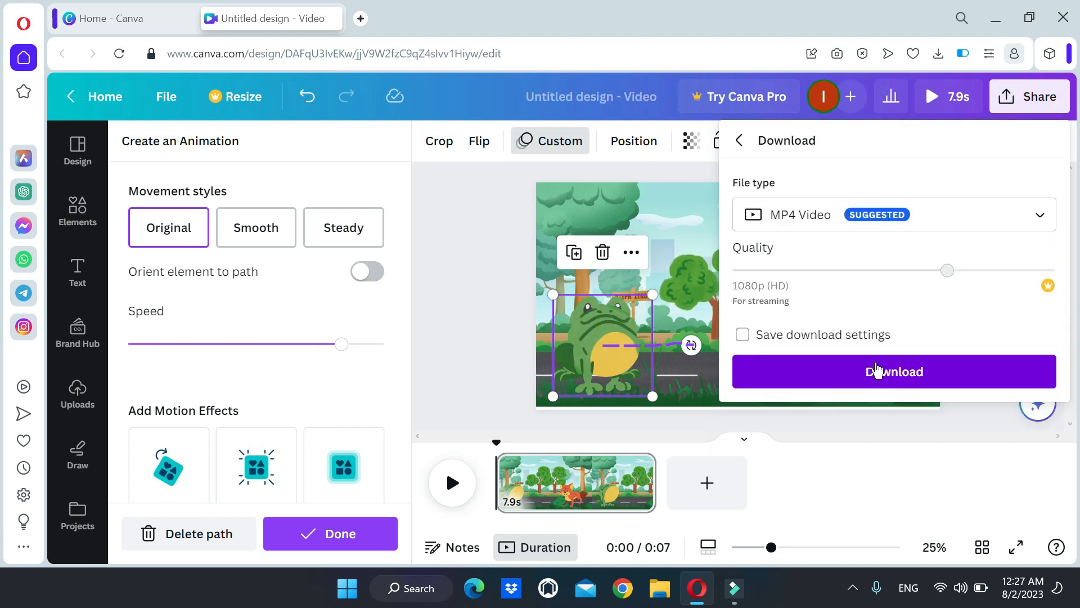
{"action": "left_click", "coordinate": [880, 372]}
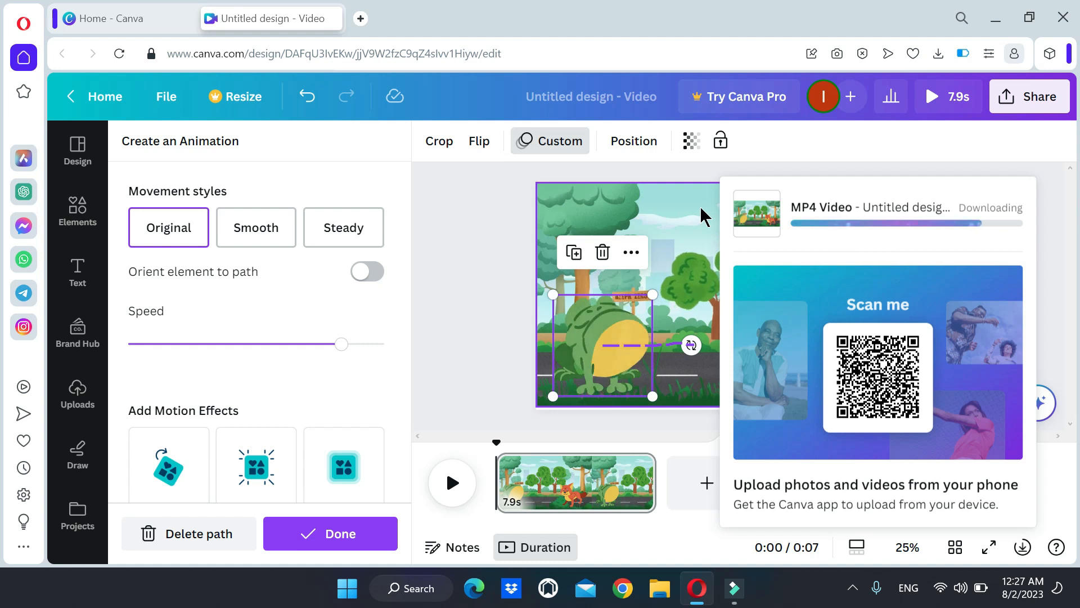
Step: Bring up the Filmora window, maximize it, and minimize it to return to the Canva download
{"action": "left_click", "coordinate": [744, 592]}
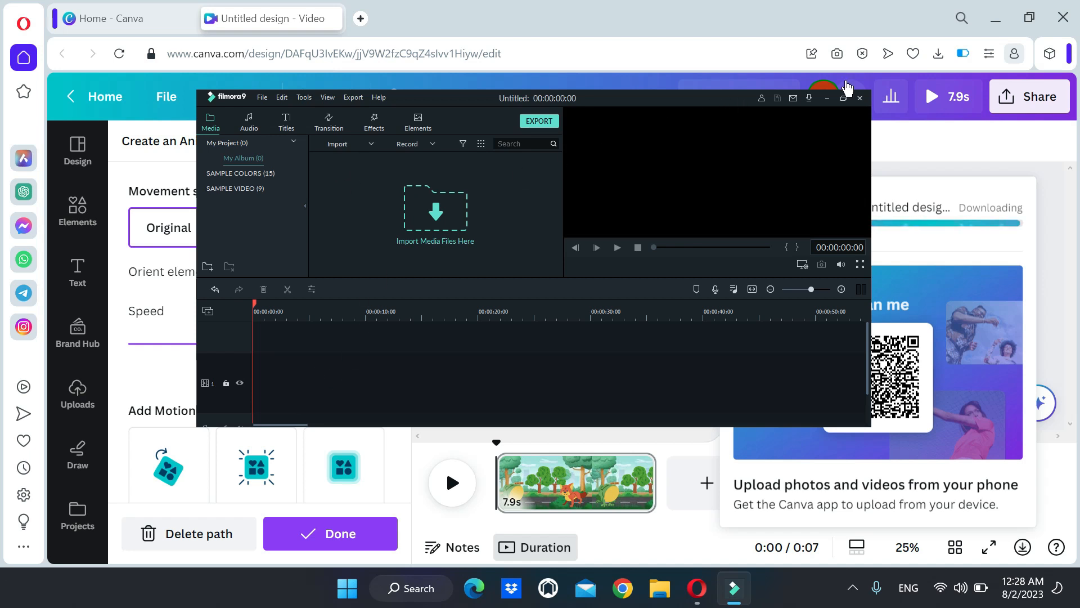
{"action": "left_click", "coordinate": [845, 100]}
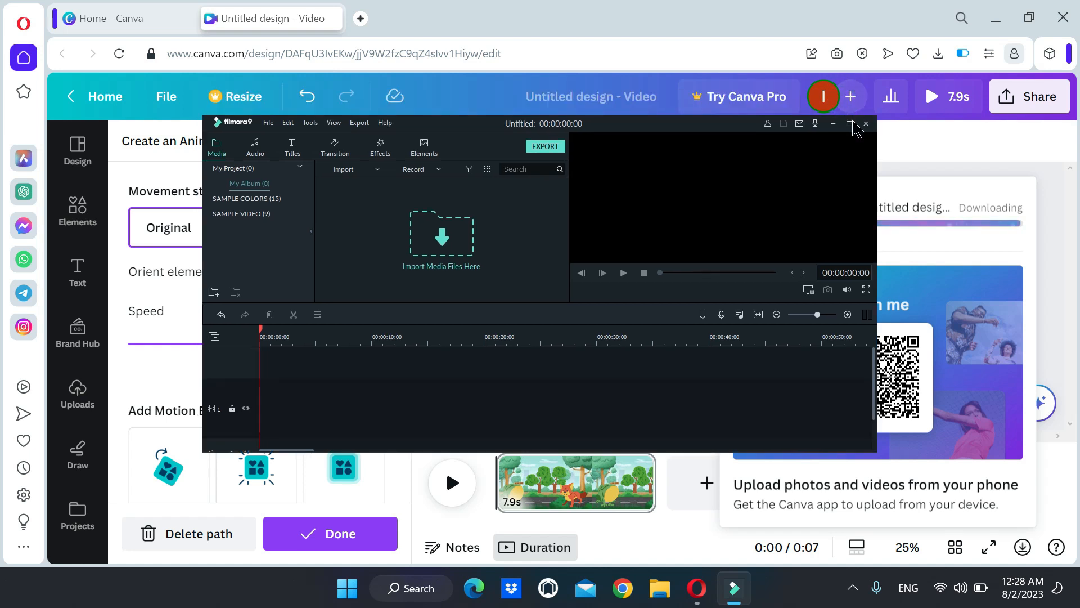
{"action": "left_click", "coordinate": [850, 123]}
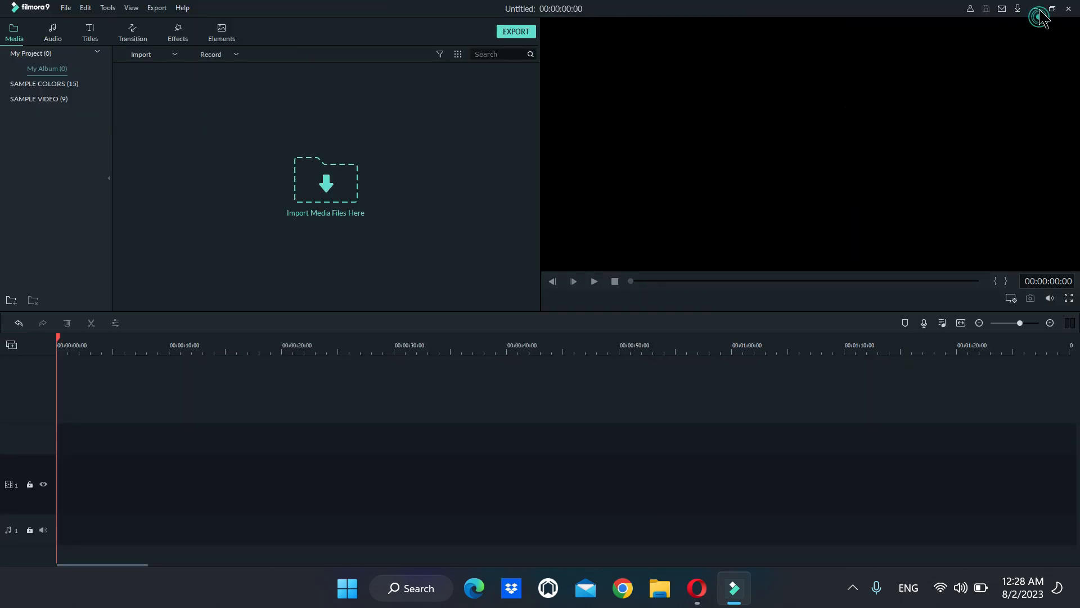
{"action": "left_click", "coordinate": [1038, 10]}
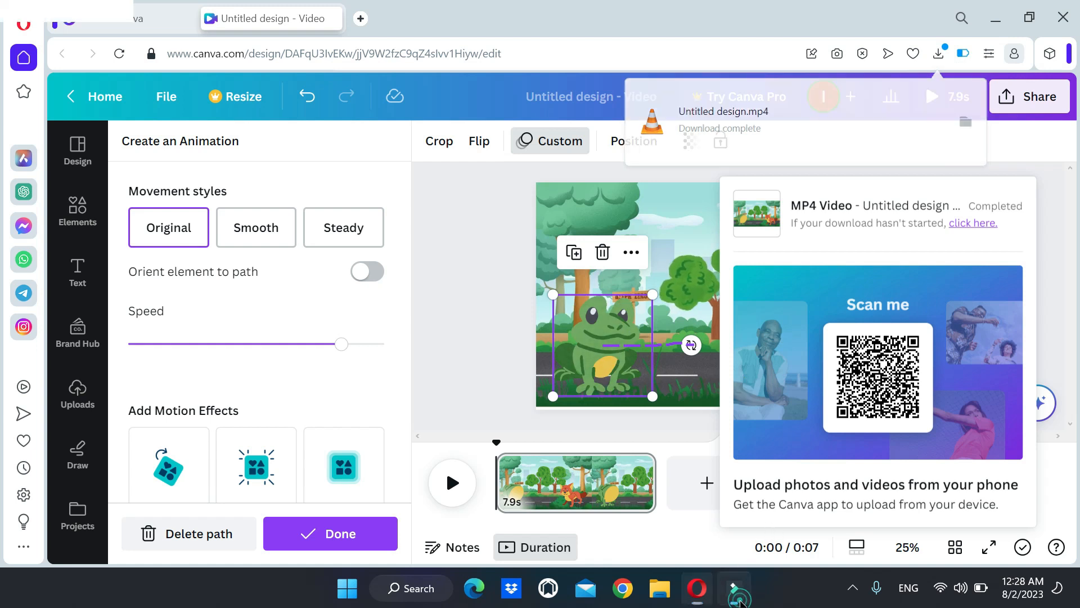
Step: Switch to Filmora and import "Untitled design.mp4" from the Downloads folder, accepting the creation of proxy files
{"action": "left_click", "coordinate": [735, 590]}
{"action": "left_click", "coordinate": [174, 55]}
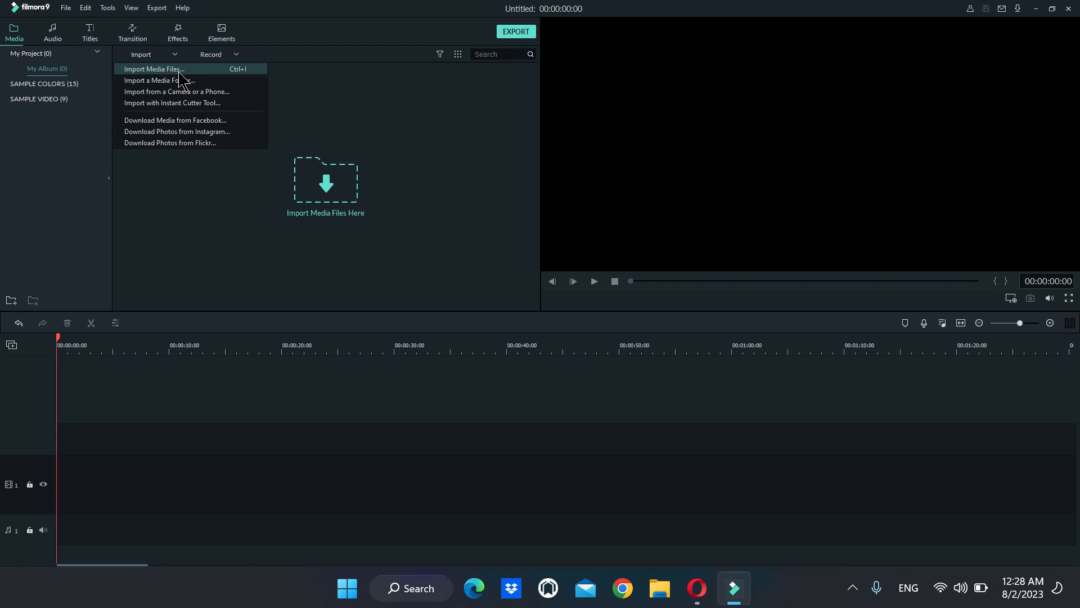
{"action": "left_click", "coordinate": [177, 69]}
{"action": "left_click", "coordinate": [113, 202]}
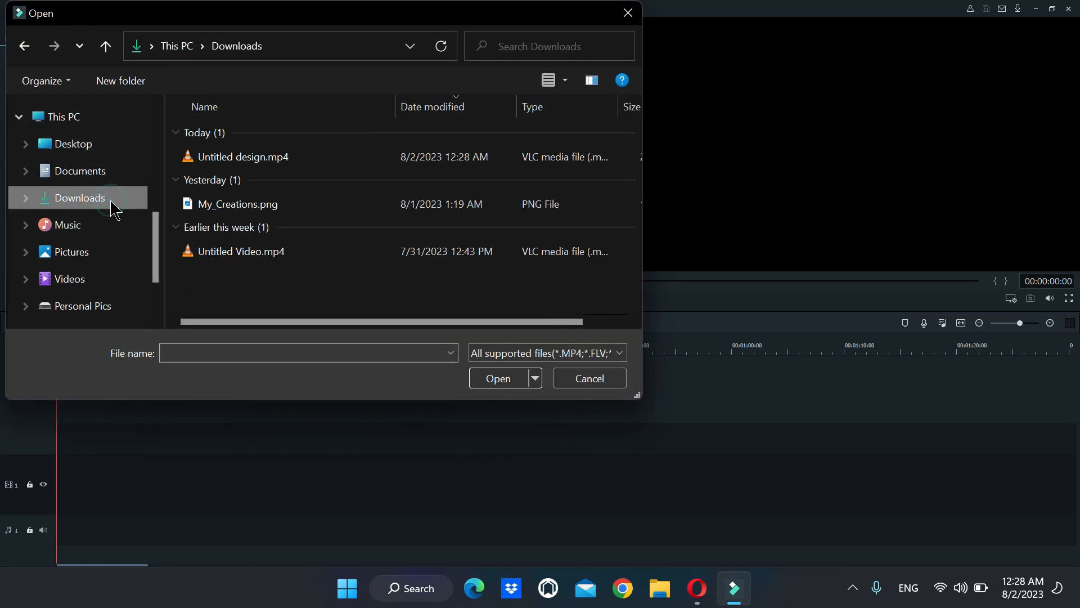
{"action": "double_click", "coordinate": [260, 167]}
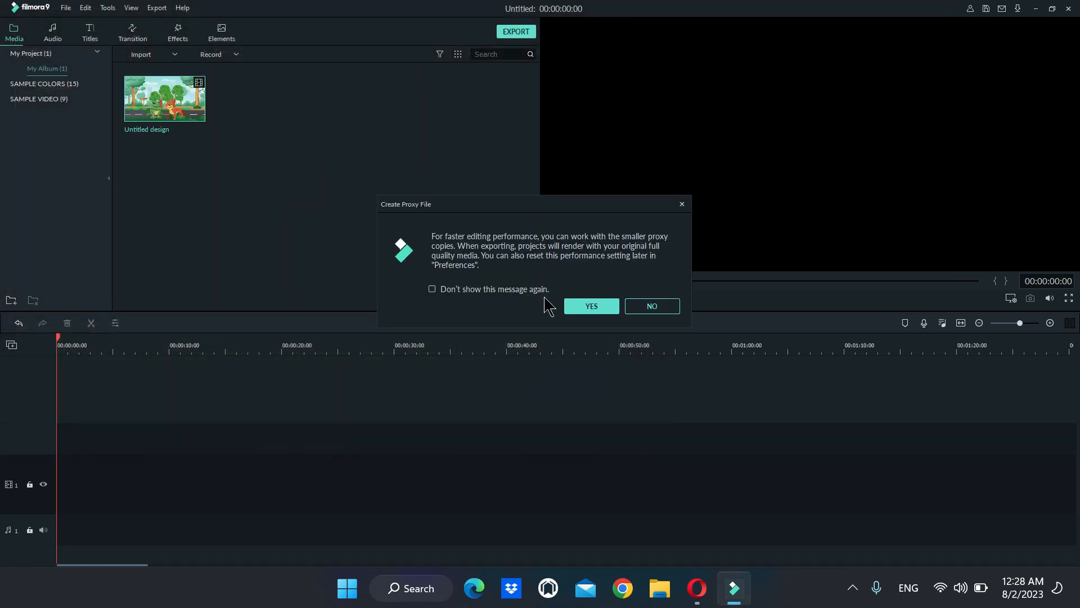
{"action": "left_click", "coordinate": [591, 306]}
Step: Place the imported clip at the start of video track 1 and match the project settings to the media
{"action": "left_click_drag", "start_coordinate": [193, 121], "coordinate": [56, 487]}
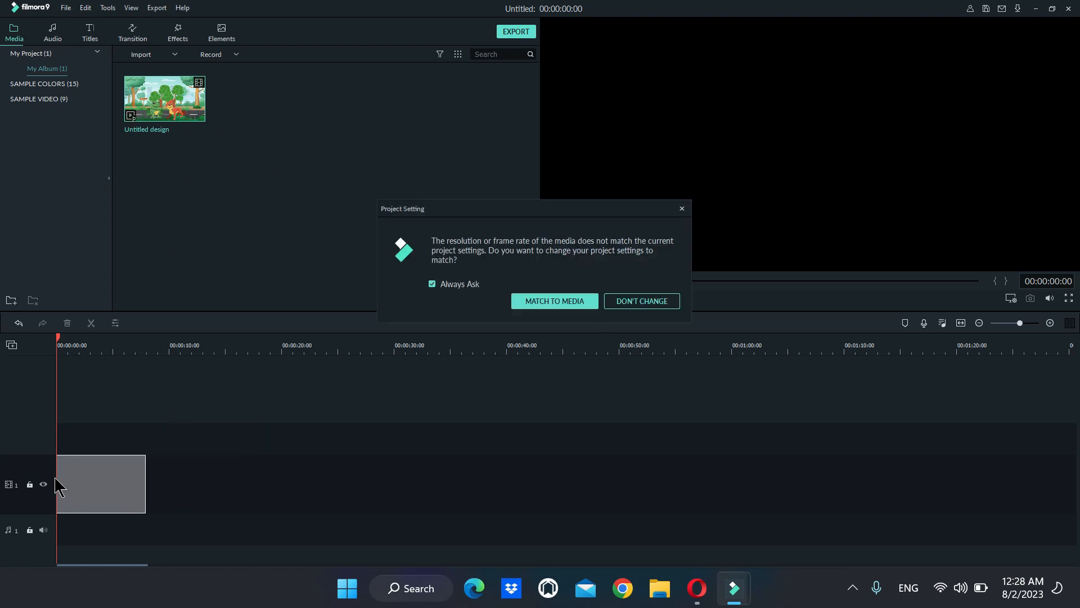
{"action": "left_click", "coordinate": [570, 304]}
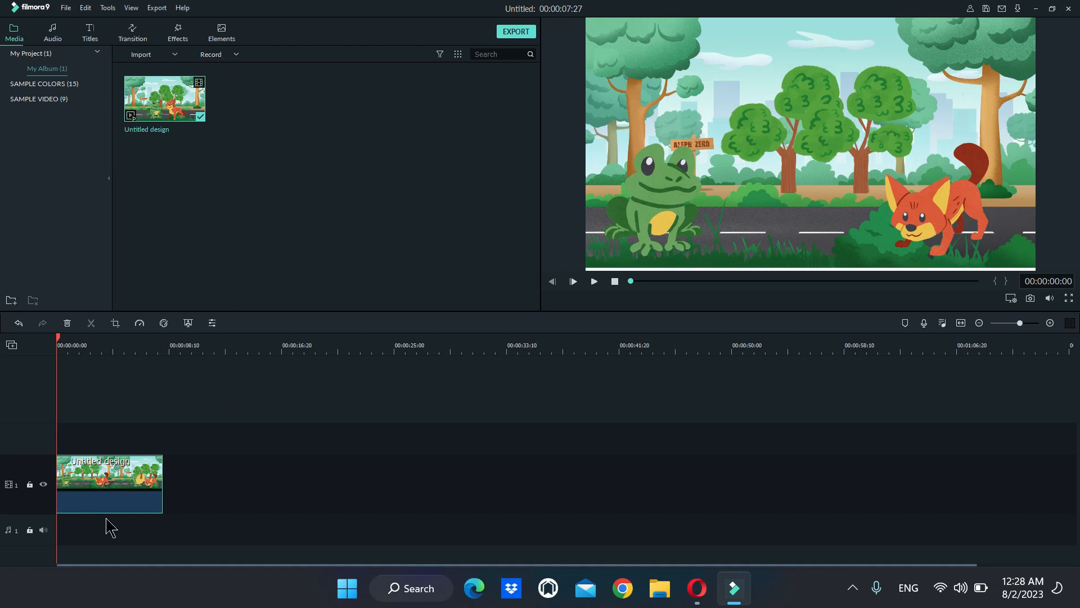
Step: Preview the fox and frog movements in the clip, pause the playback, and scrub back to about 2 seconds
{"action": "key", "text": "space"}
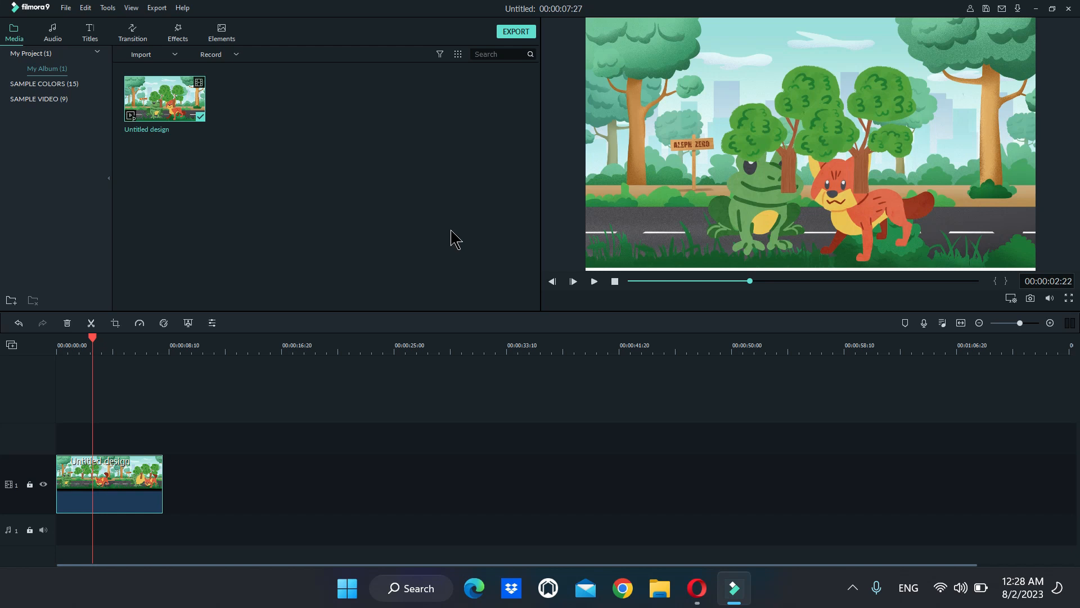
{"action": "left_click", "coordinate": [595, 281]}
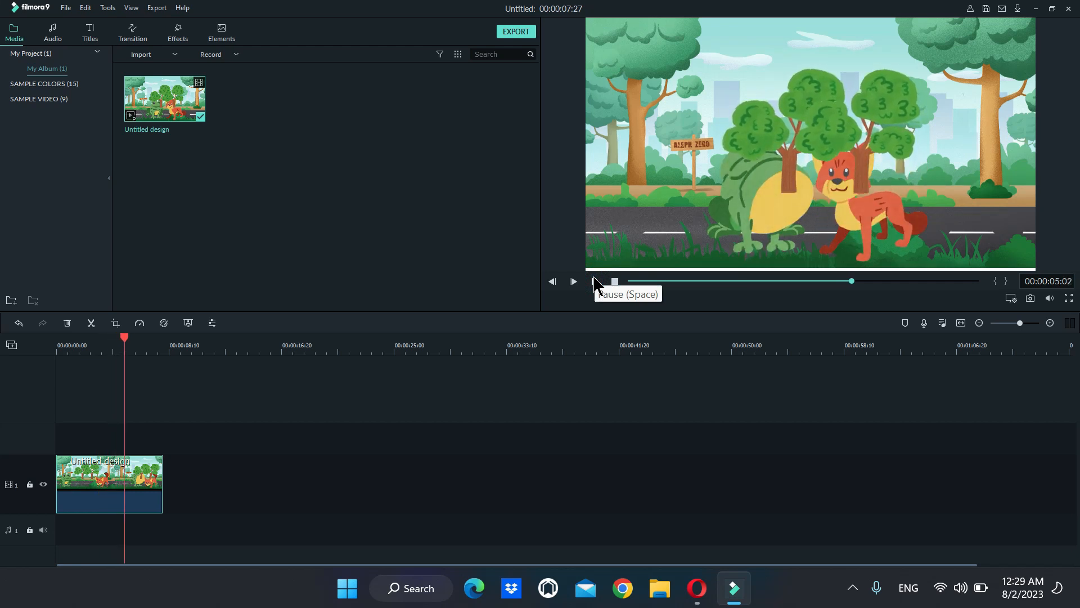
{"action": "left_click", "coordinate": [595, 282]}
{"action": "left_click", "coordinate": [783, 282]}
{"action": "left_click_drag", "start_coordinate": [783, 282], "coordinate": [719, 281]}
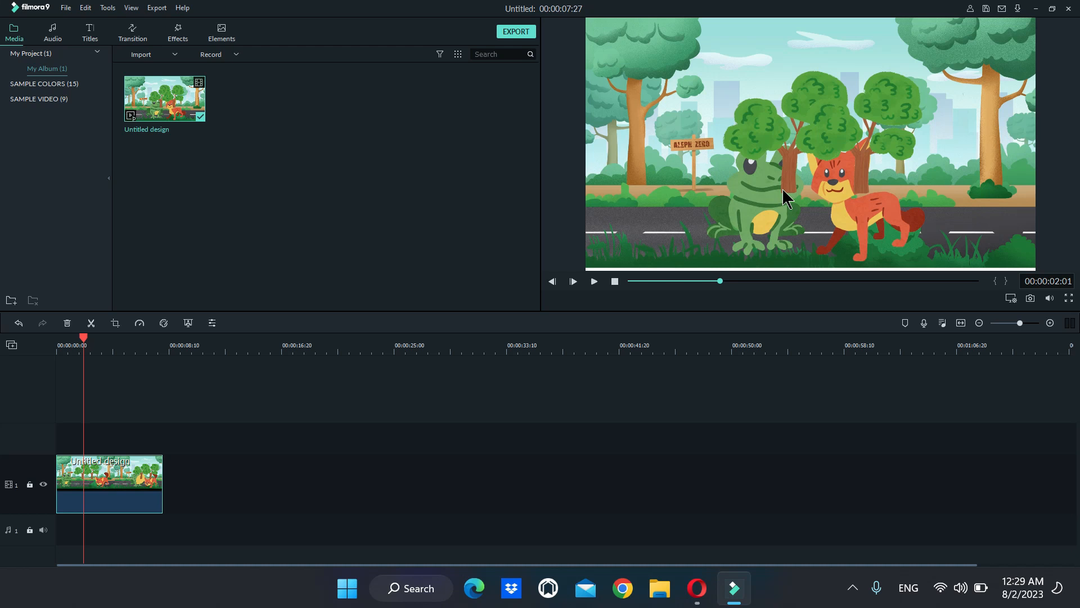
{"action": "scroll", "coordinate": [872, 422], "scroll_direction": "right", "scroll_amount": 3}
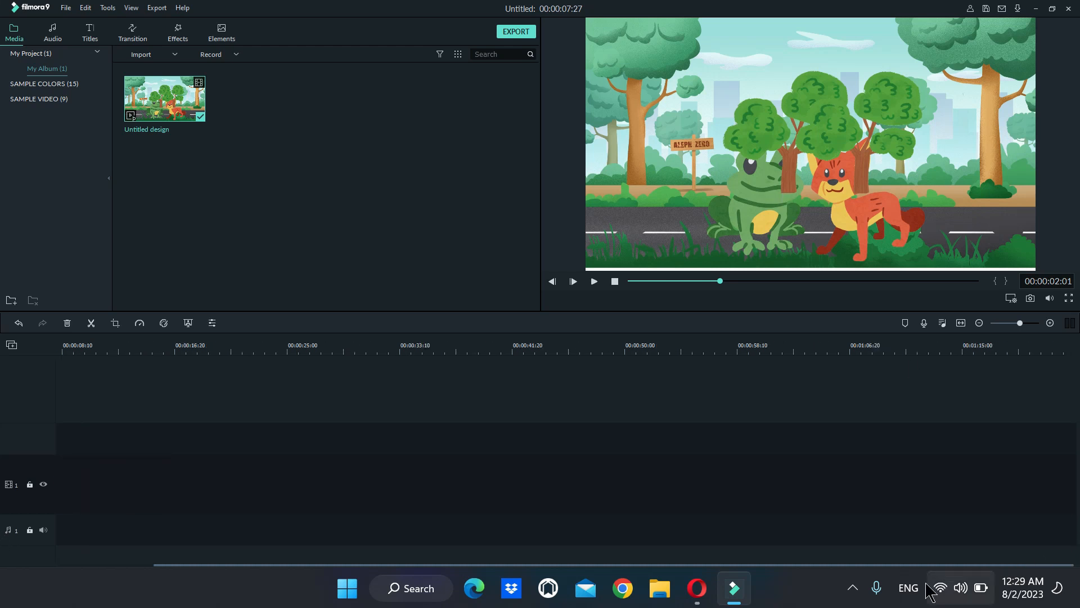
{"action": "left_click", "coordinate": [854, 588]}
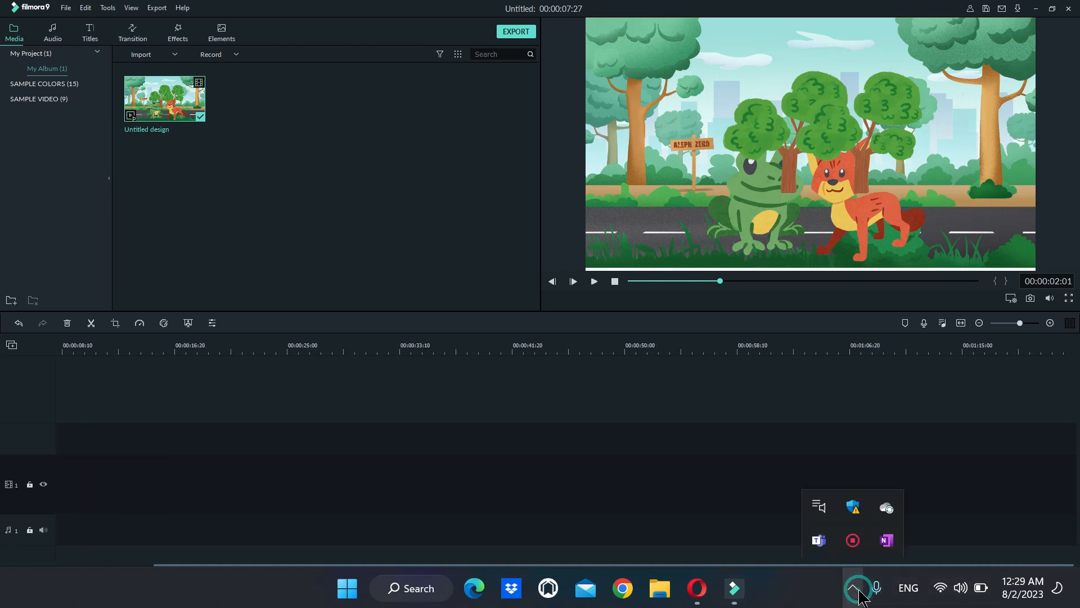
{"action": "right_click", "coordinate": [854, 541]}
{"action": "left_click", "coordinate": [878, 552]}
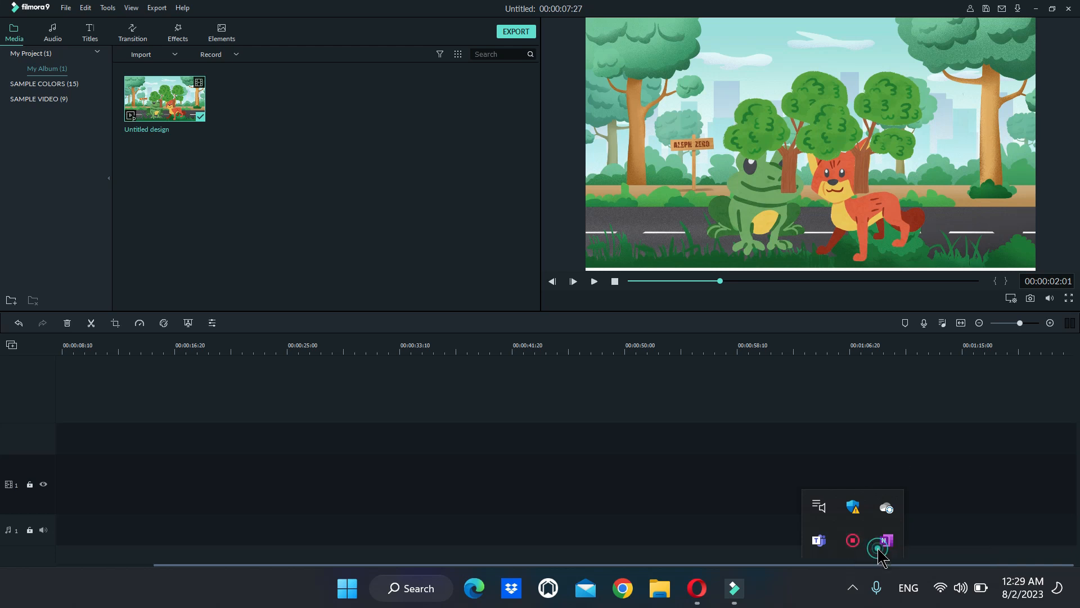